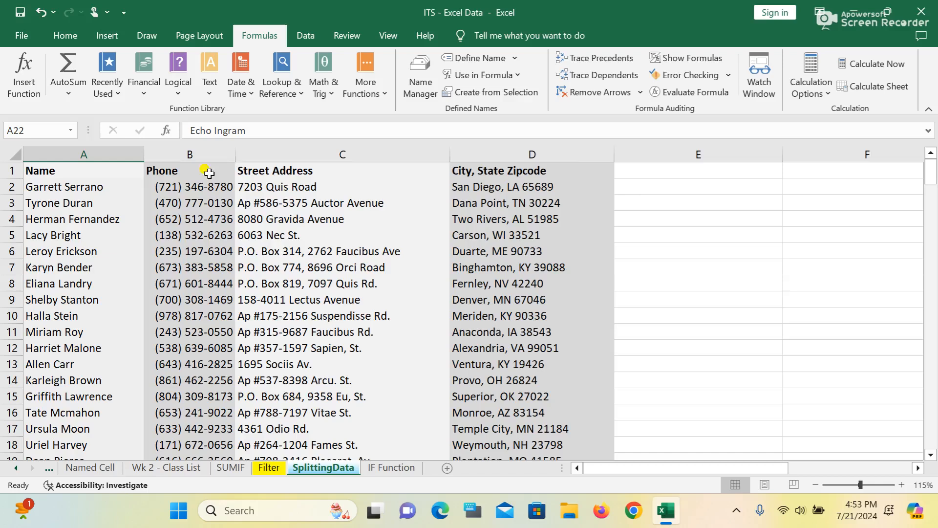
Insert a blank column before the Phone column and give it the header "first name".
left_click(690, 175)
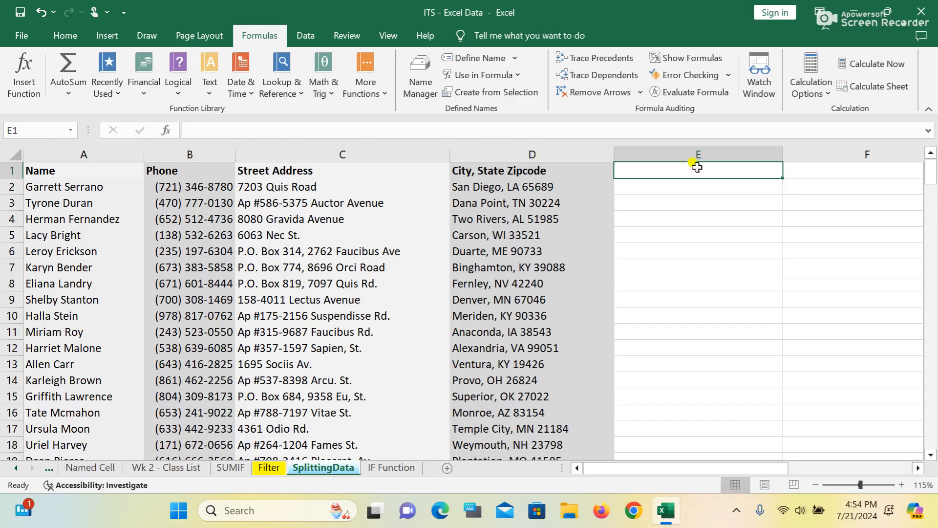
left_click(199, 151)
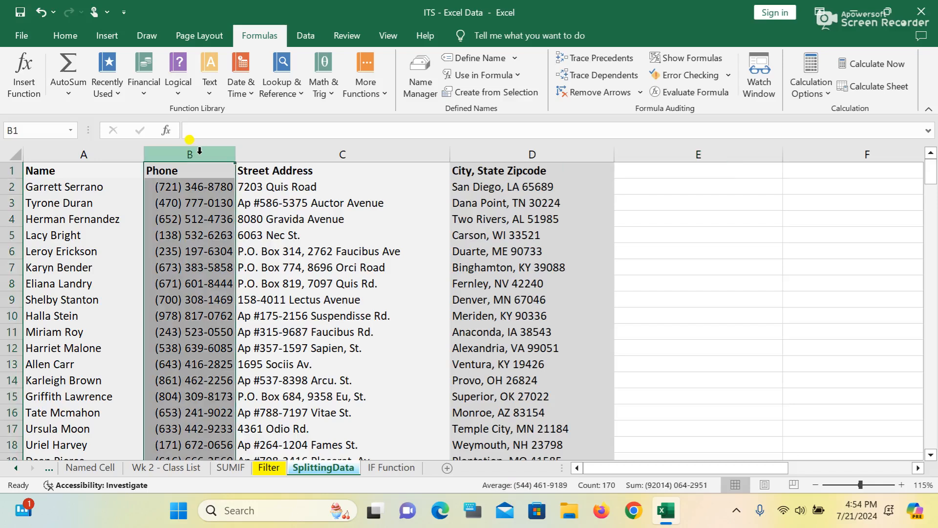
right_click(199, 153)
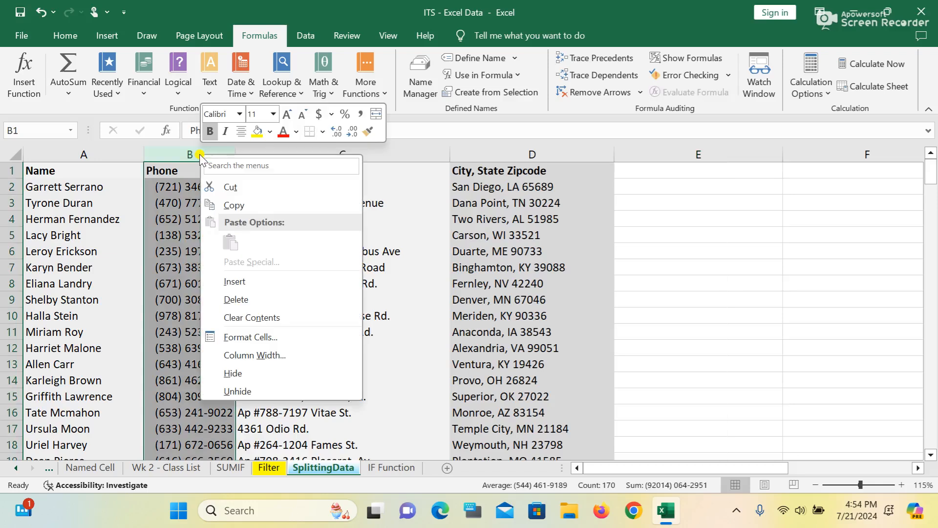
left_click(235, 282)
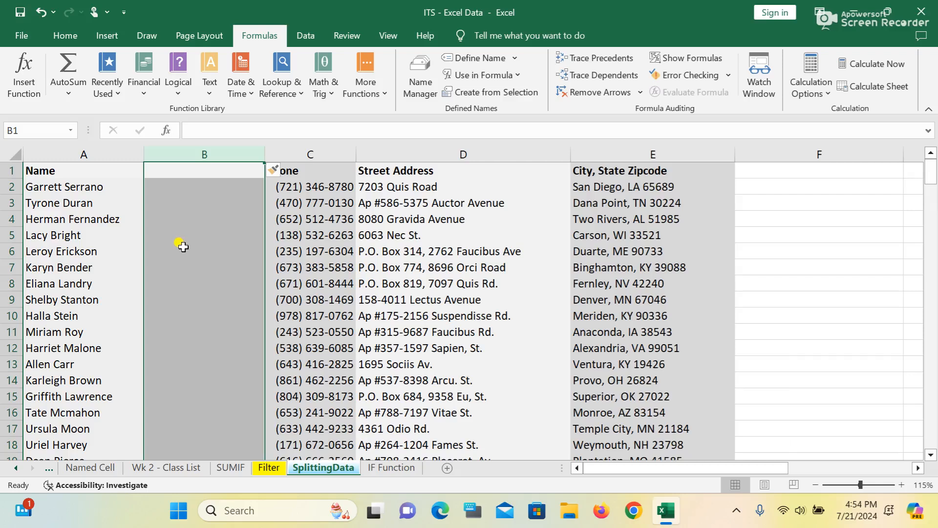
left_click(201, 172)
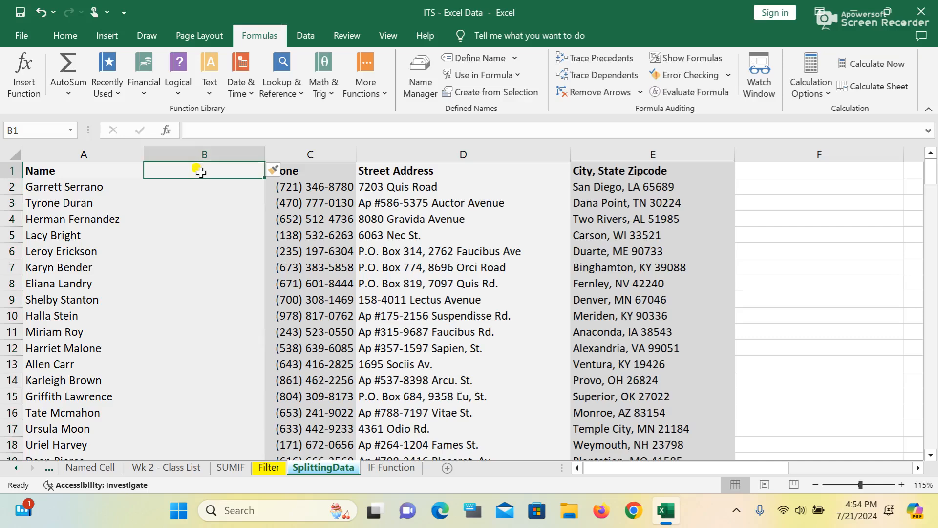
type("To")
key("BackSpace")
key("BackSpace")
type("first name")
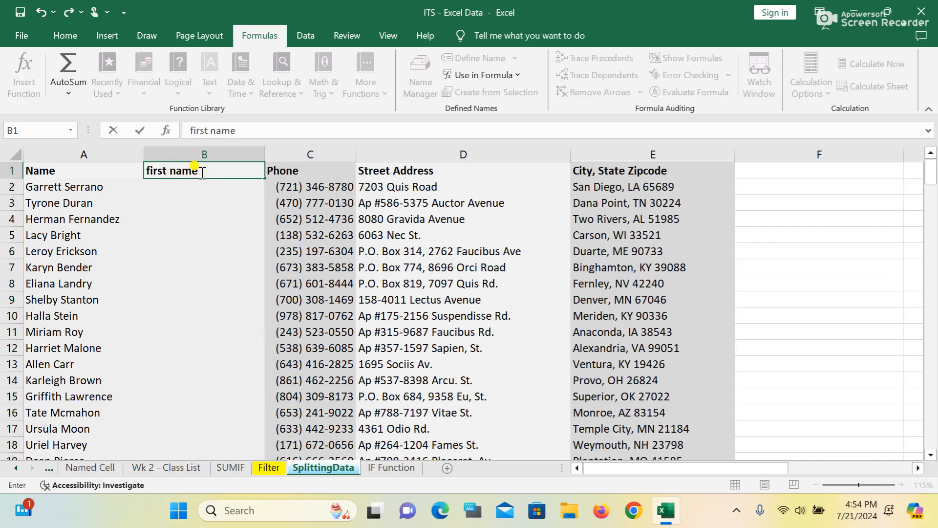
left_click(321, 217)
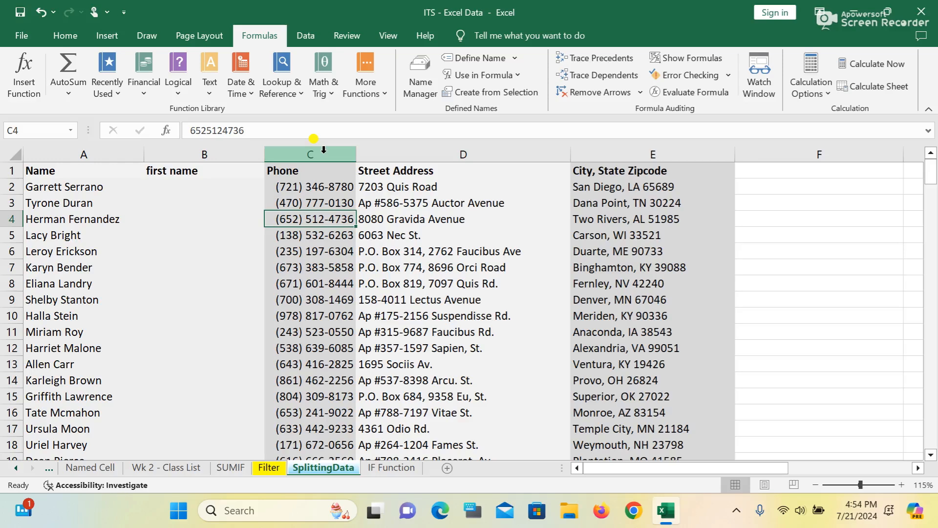
Insert another blank column before the Phone column and give it the header "last name".
right_click(324, 150)
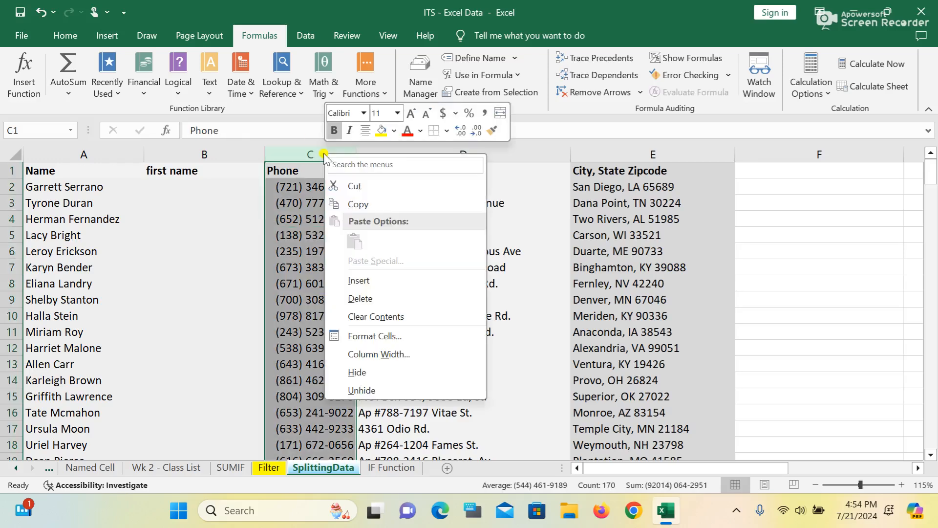
left_click(362, 277)
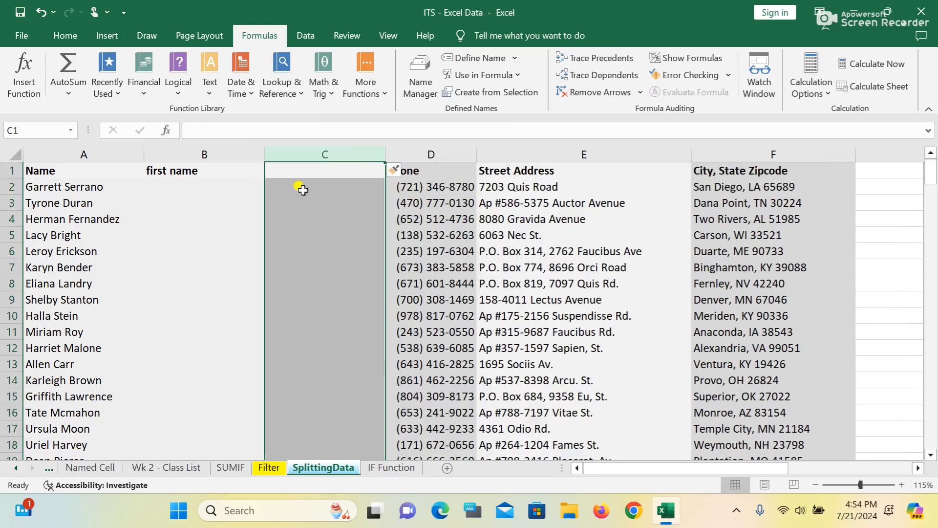
left_click(310, 171)
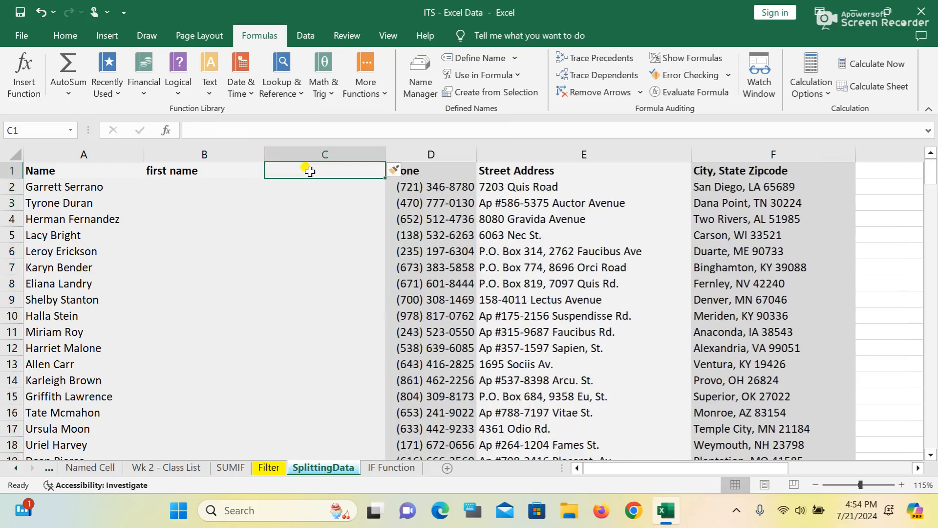
type("last name")
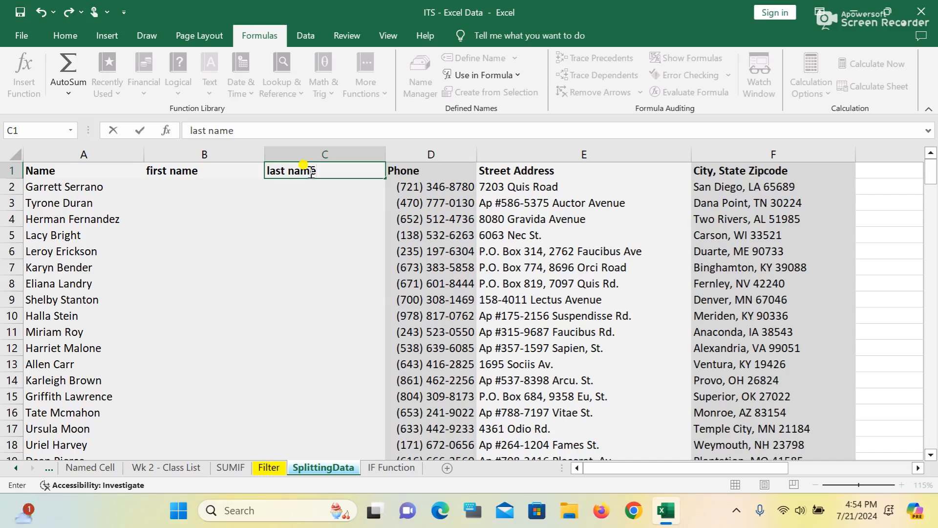
left_click(311, 205)
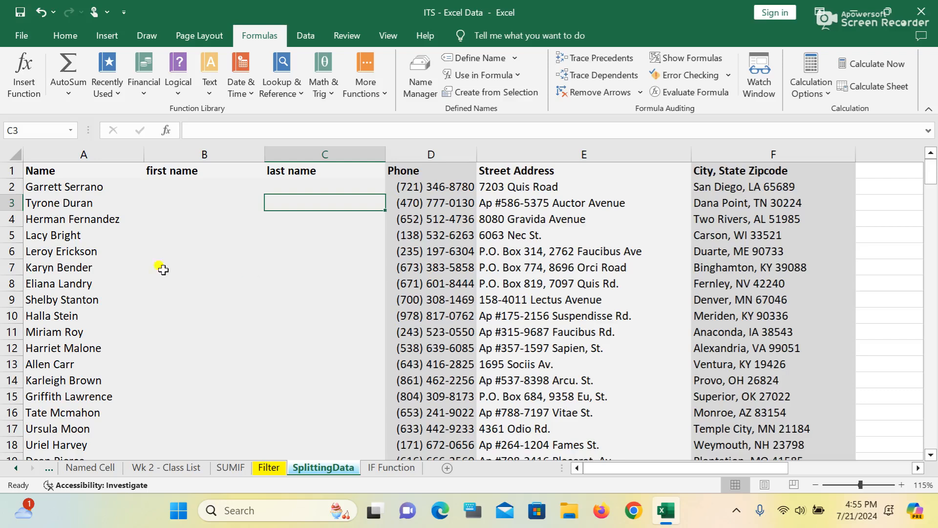
Set up Text to Columns for the full names in A2:A170 as delimited data, adding Space as a delimiter.
left_click_drag(57, 187, 36, 443)
left_click_drag(32, 514, 68, 393)
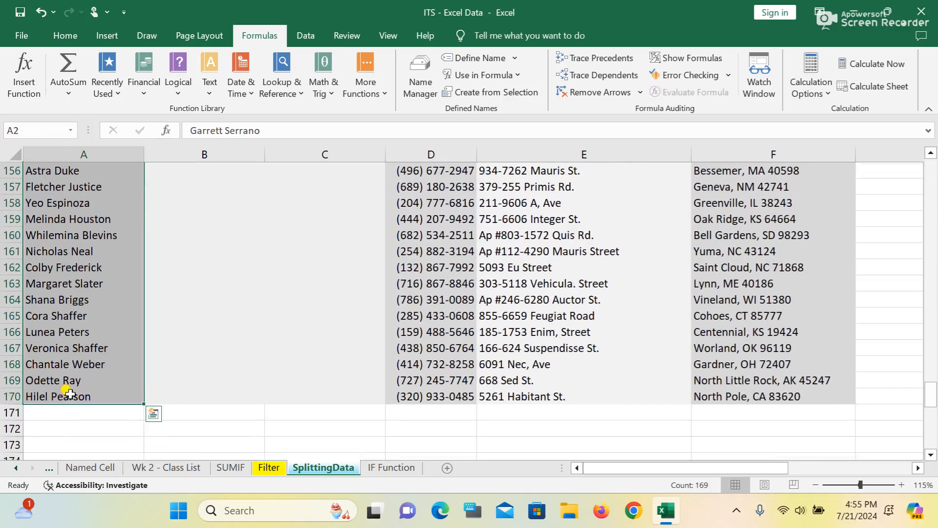
scroll(73, 391, "up", 20)
scroll(92, 387, "up", 14)
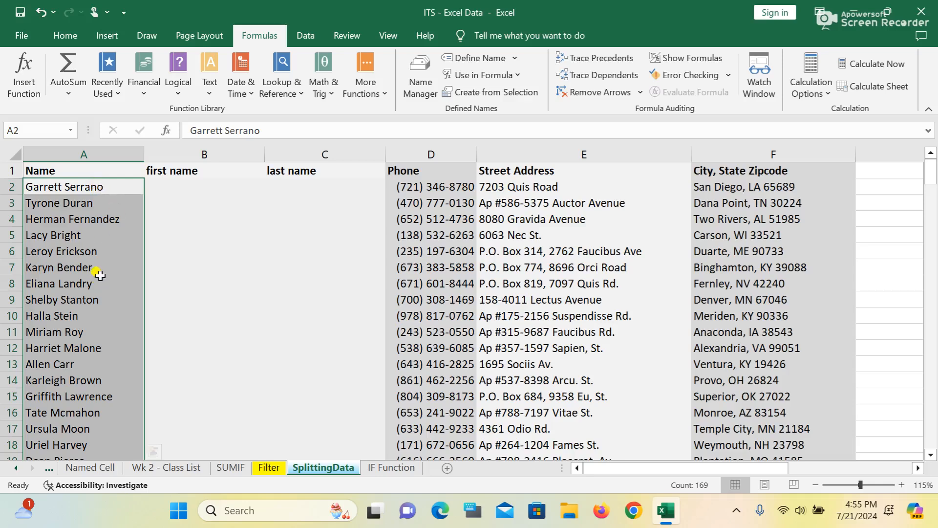
left_click(302, 36)
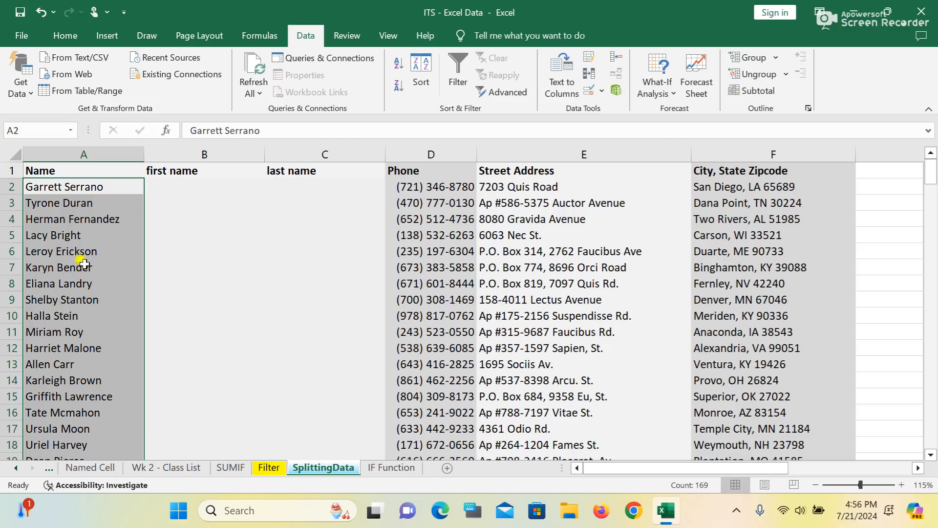
left_click(562, 88)
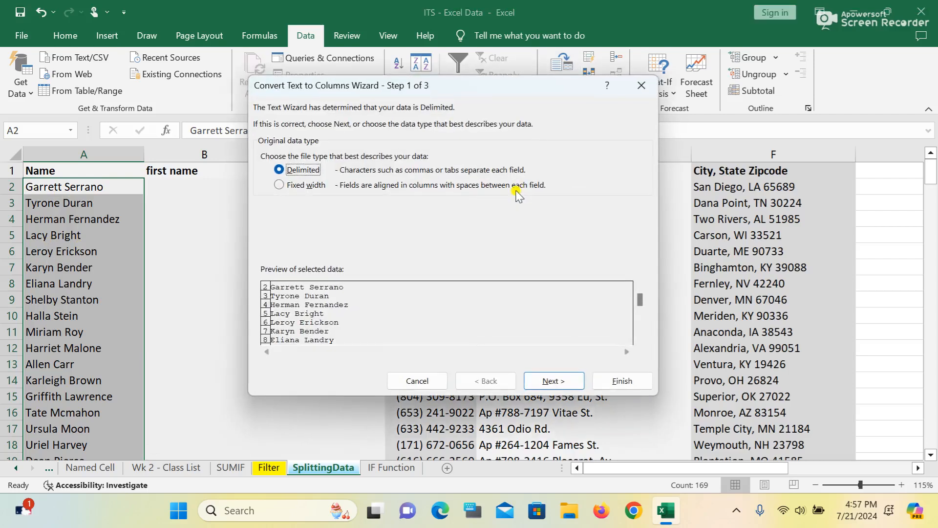
left_click_drag(463, 89, 716, 111)
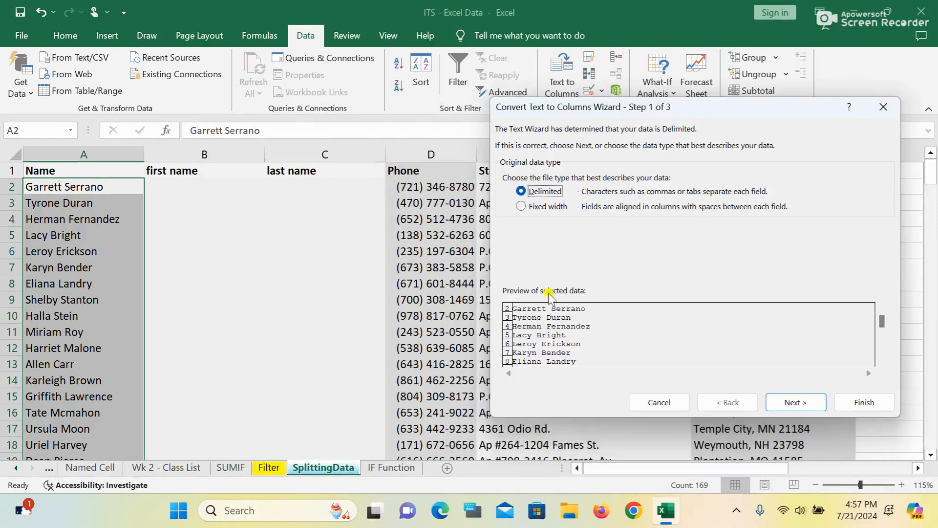
left_click(796, 403)
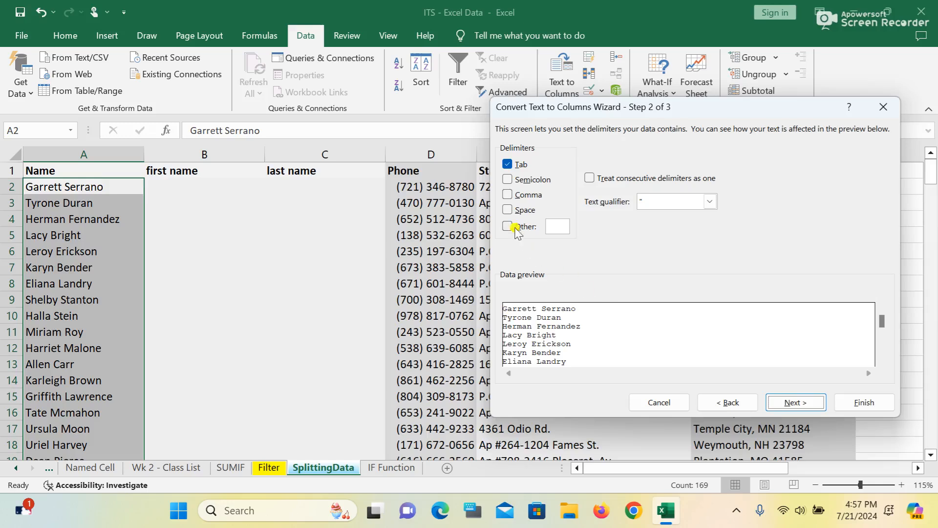
left_click(509, 209)
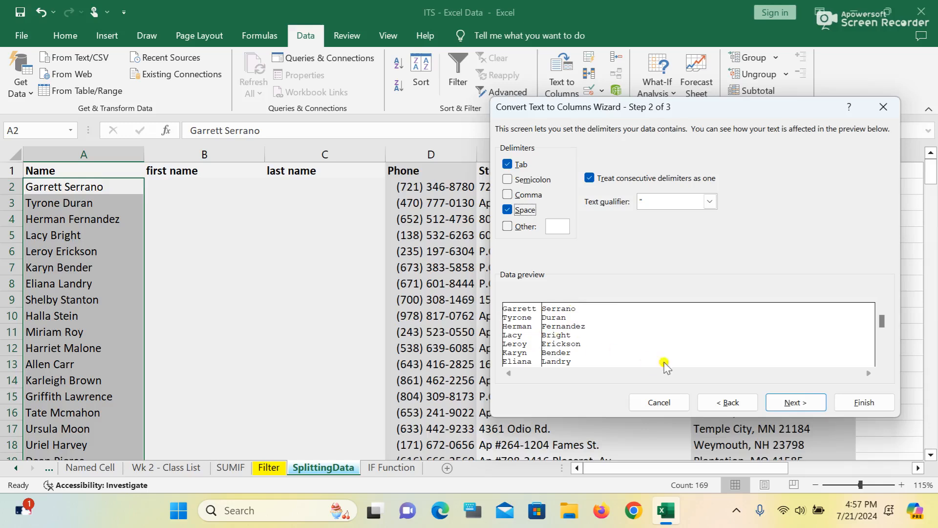
left_click(804, 405)
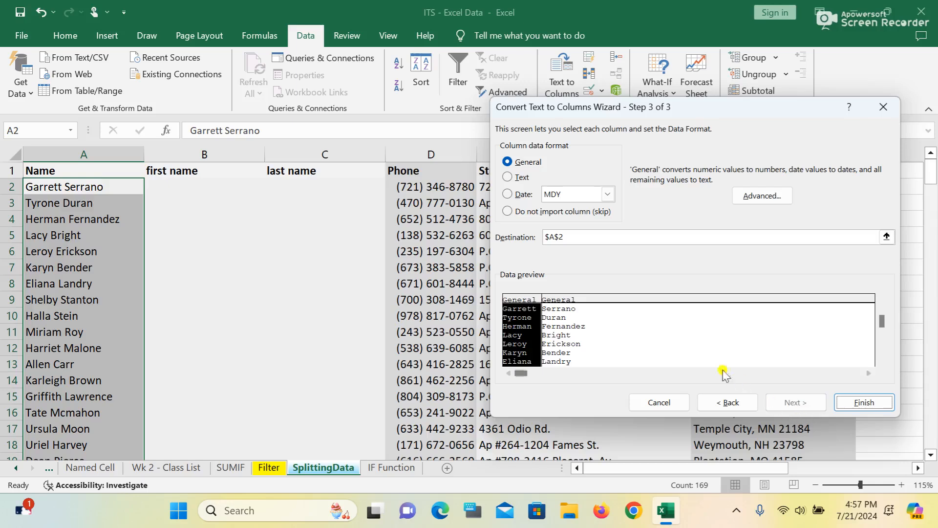
Set the split's destination to $B$2 and finish the conversion, agreeing to replace the existing data.
left_click(586, 236)
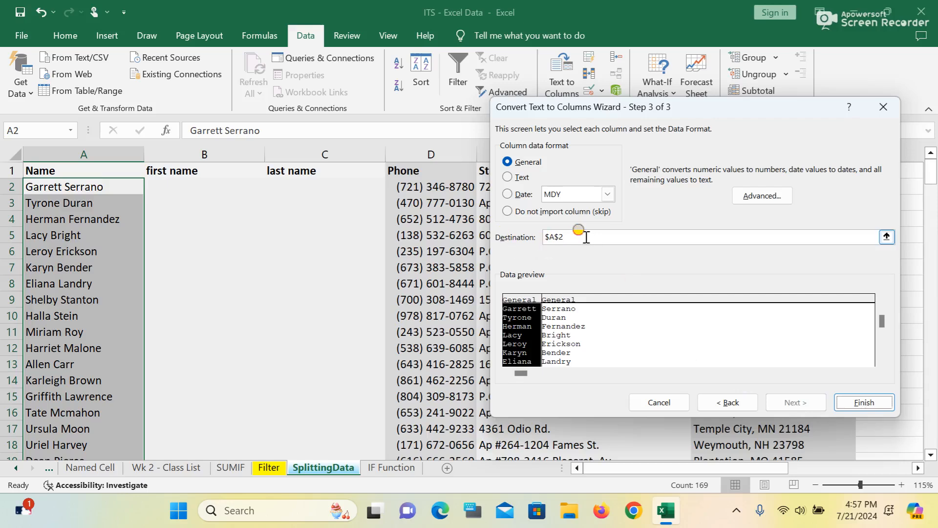
left_click(586, 237)
key("BackSpace")
key("BackSpace")
key("BackSpace")
key("BackSpace")
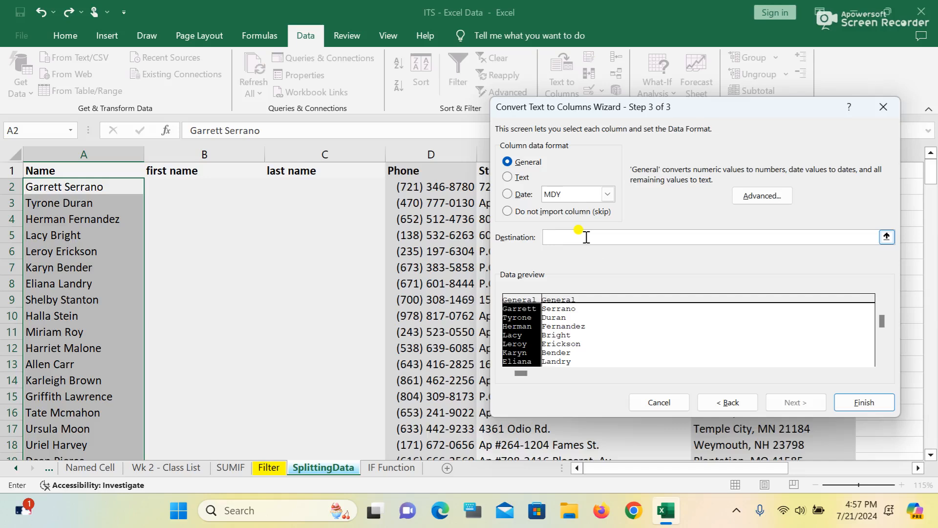
left_click(189, 185)
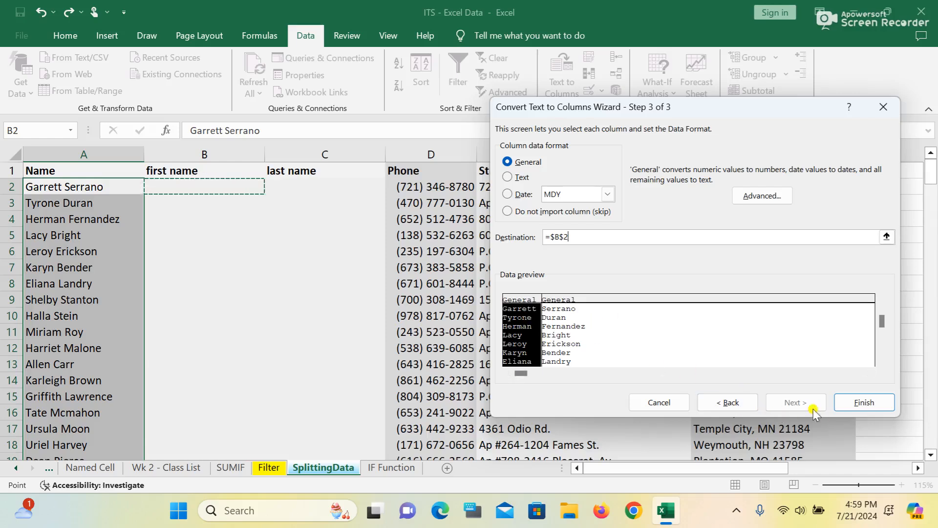
left_click(865, 403)
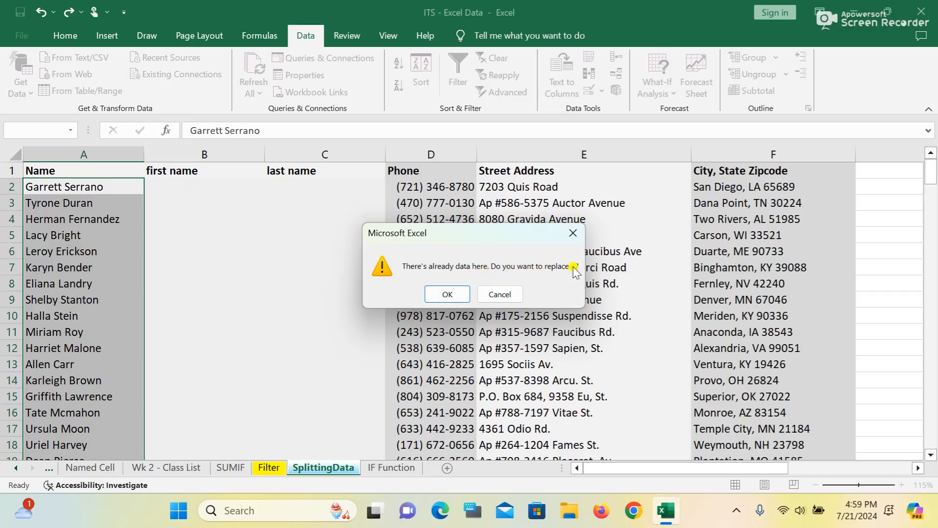
left_click(454, 295)
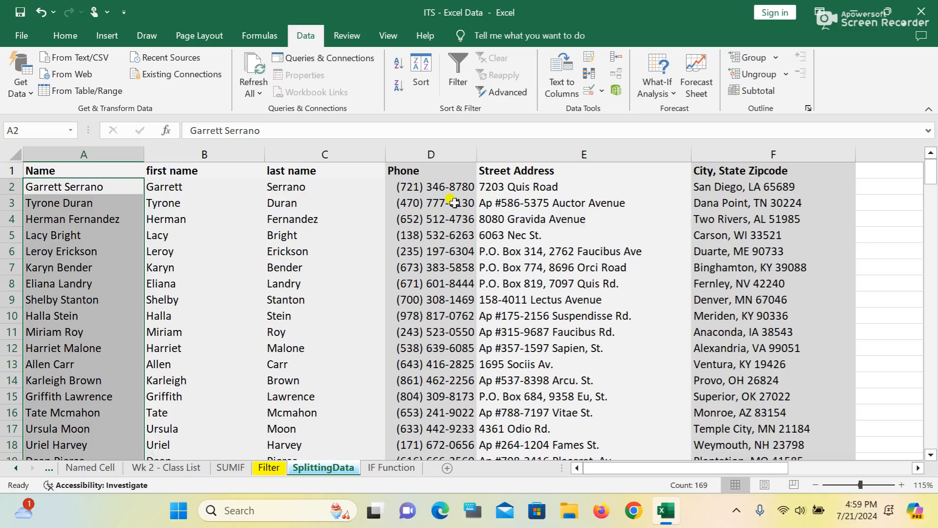
Insert two blank columns between the Phone and Street Address columns.
left_click(459, 153)
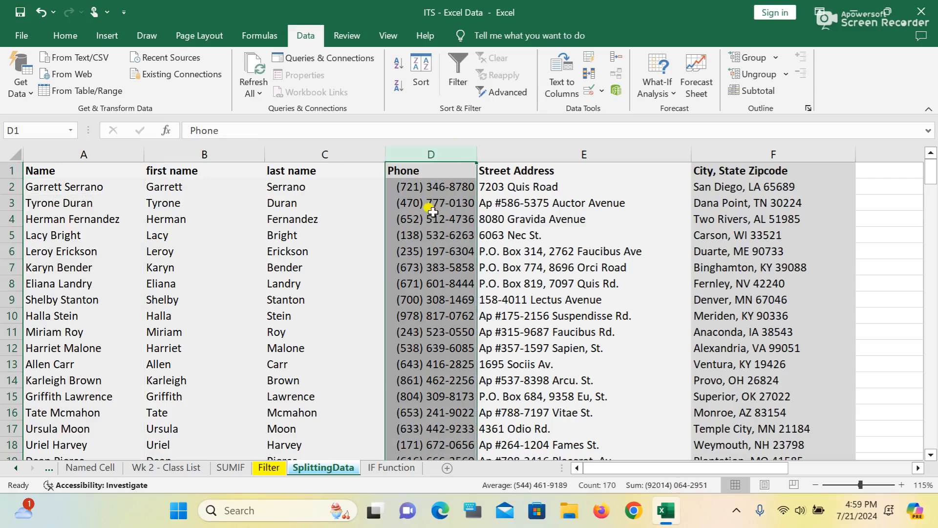
left_click(421, 252)
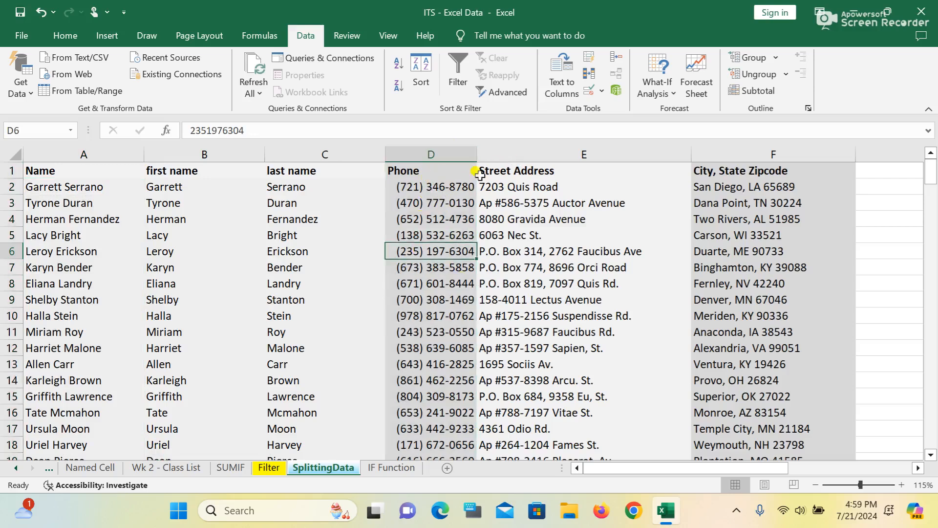
left_click(533, 150)
right_click(535, 154)
left_click(558, 281)
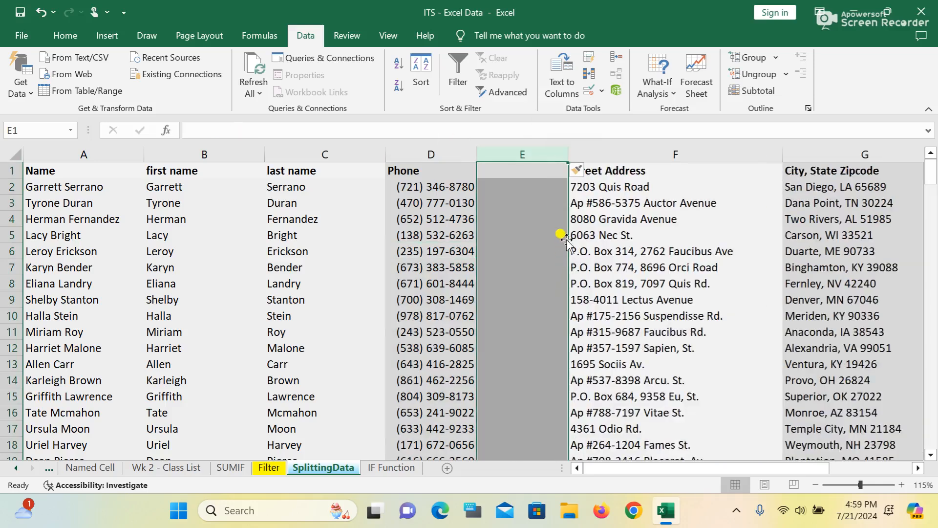
left_click(600, 152)
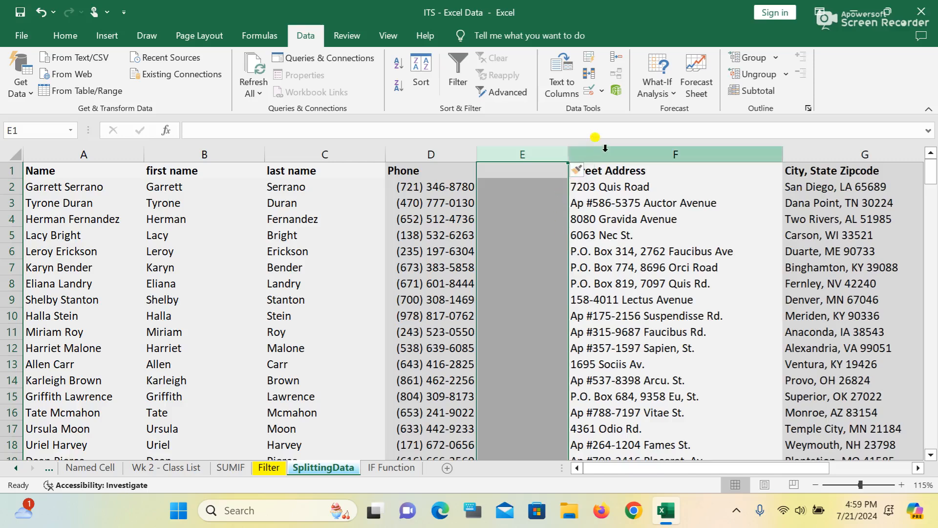
right_click(606, 153)
left_click(638, 280)
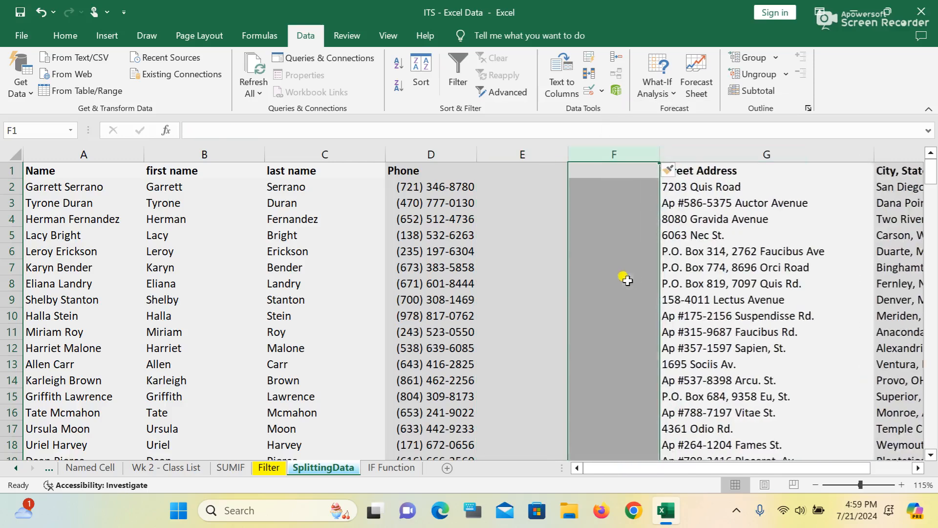
Enter the headers "n" in E1 and "l" in F1 for the two blank columns beside Phone.
left_click(508, 171)
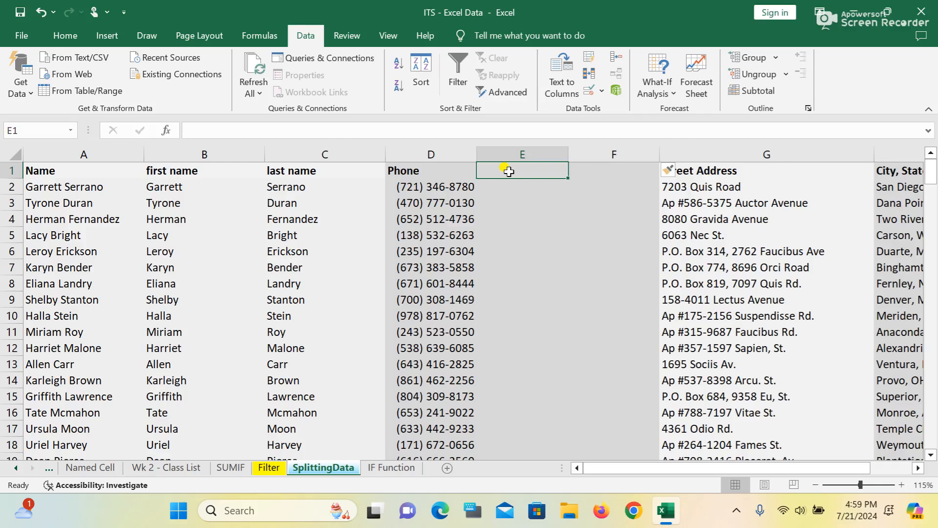
type("n")
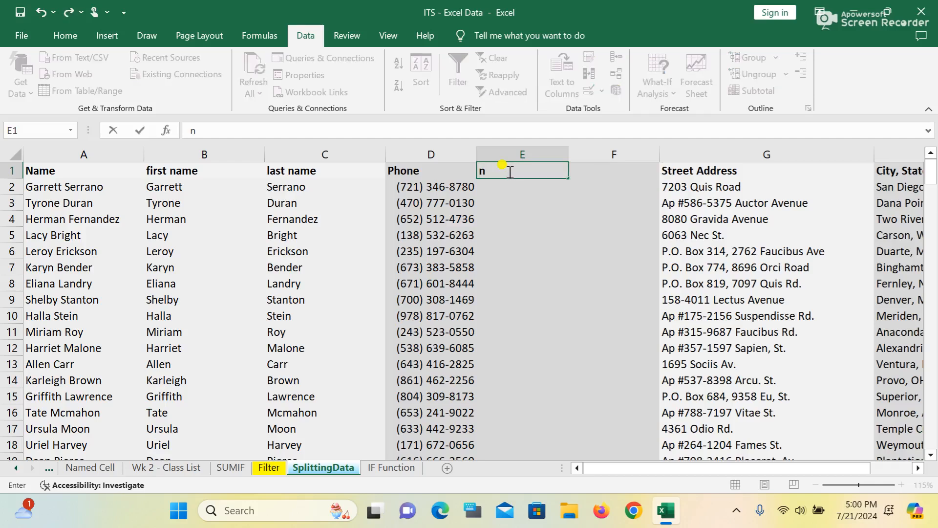
key("Tab")
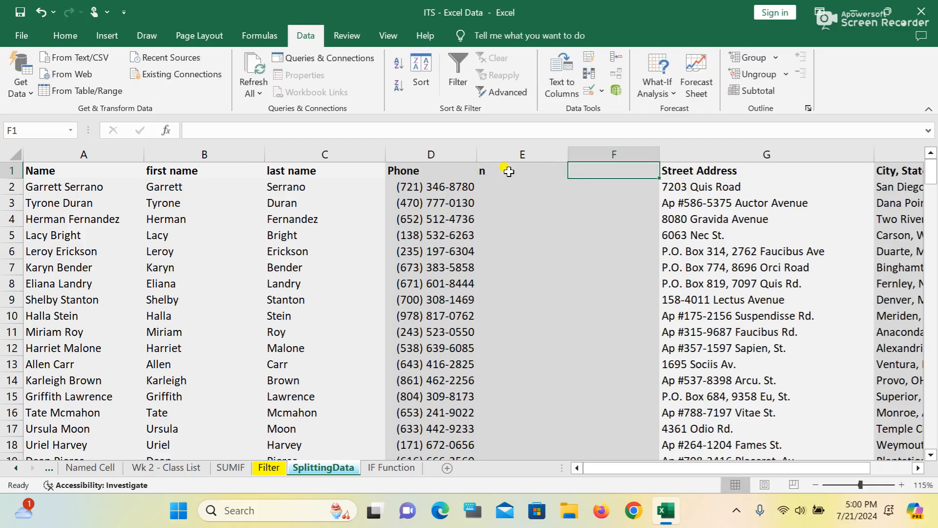
type("l")
left_click(516, 184)
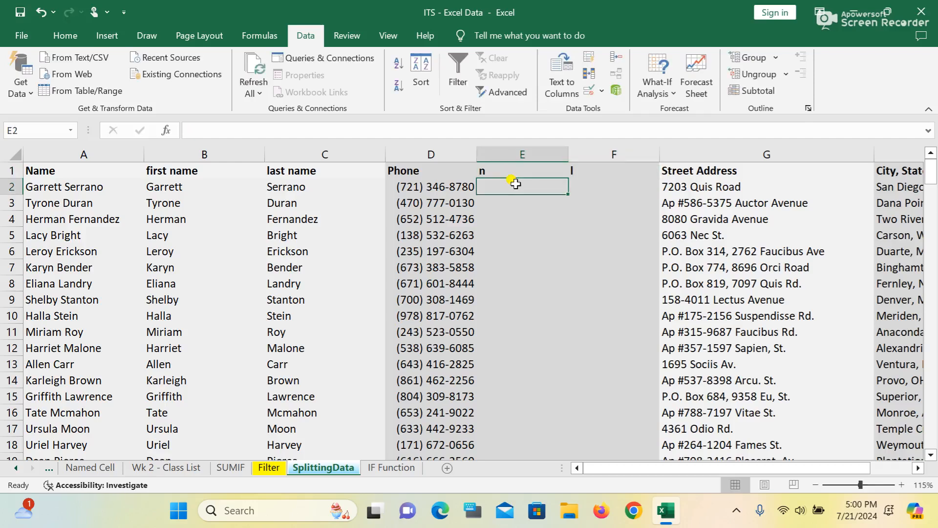
left_click(535, 170)
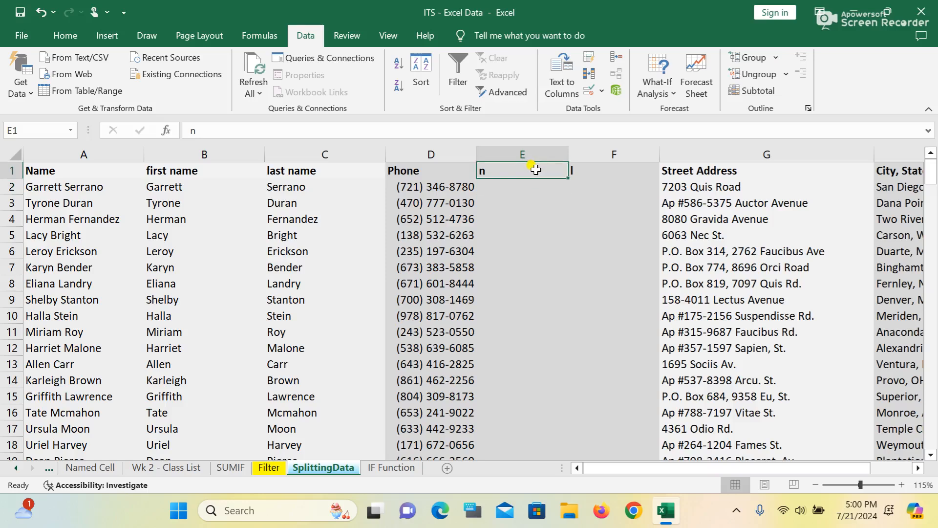
Replace the headers of the two blank columns beside Phone with "code" in E1 and "num" in F1.
type("code")
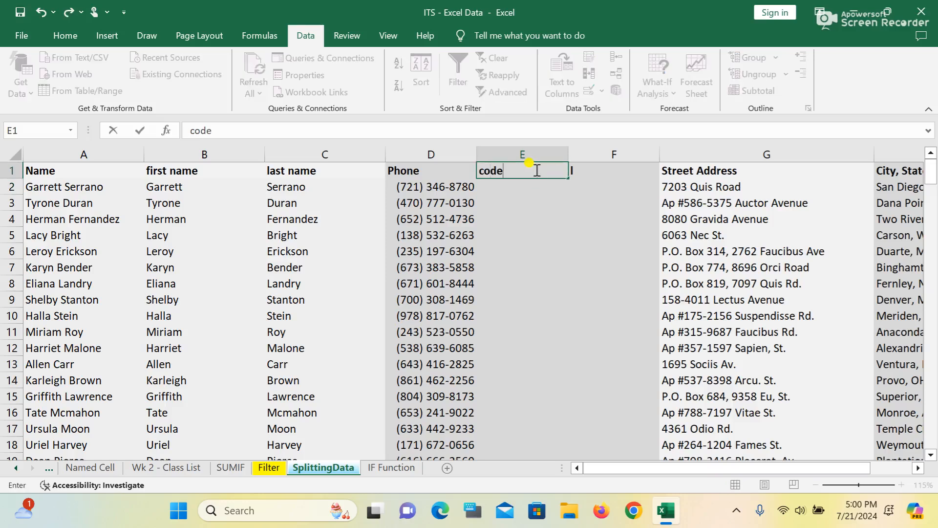
left_click(594, 172)
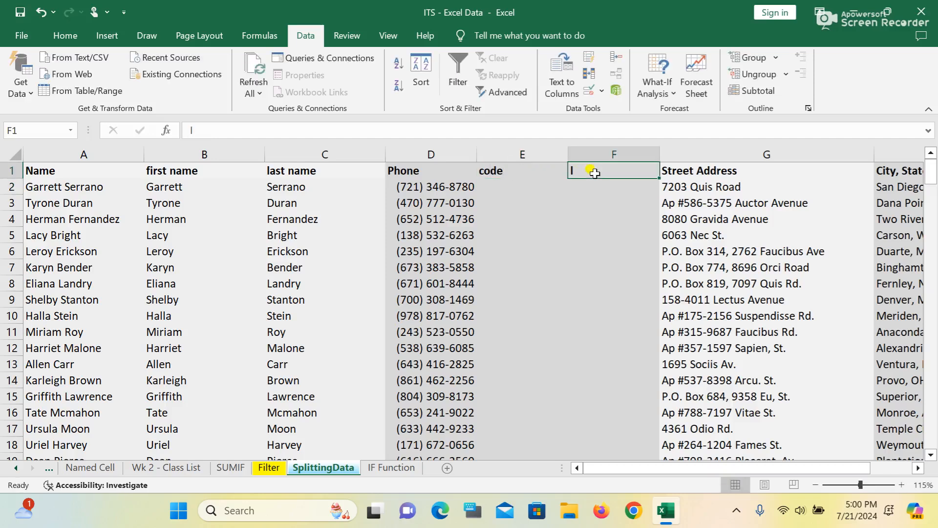
type("num")
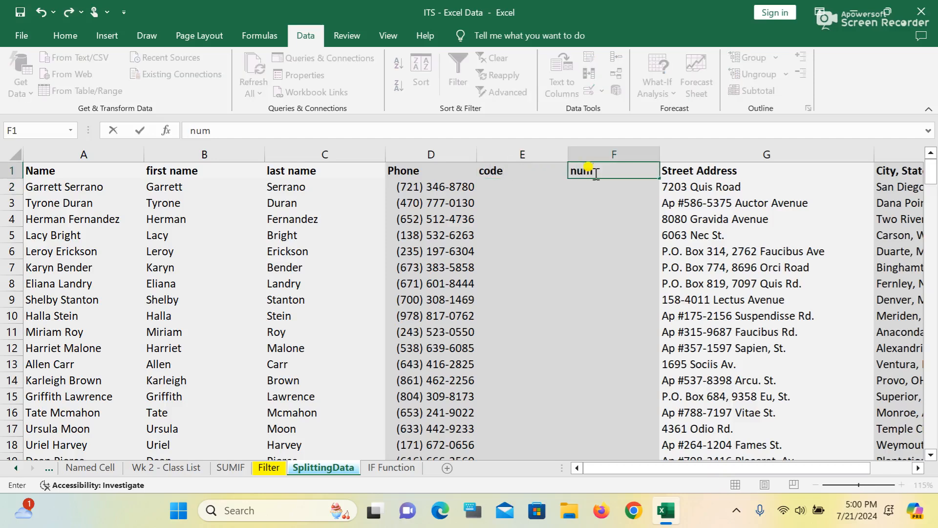
key("Return")
left_click(579, 204)
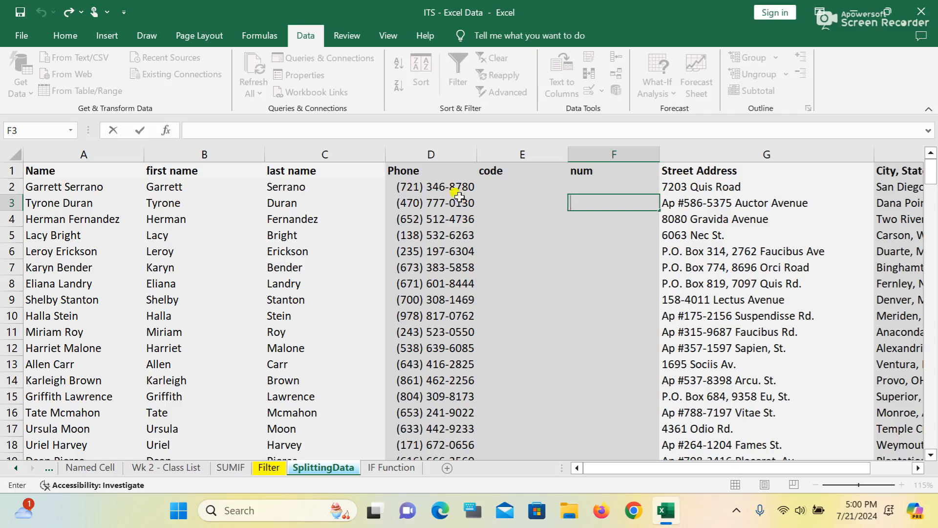
Set up Text to Columns for the phone numbers in D2:D170 as delimited data with Tab and Space as delimiters.
left_click(430, 186)
left_click_drag(431, 186, 452, 430)
scroll(520, 312, "up", 20)
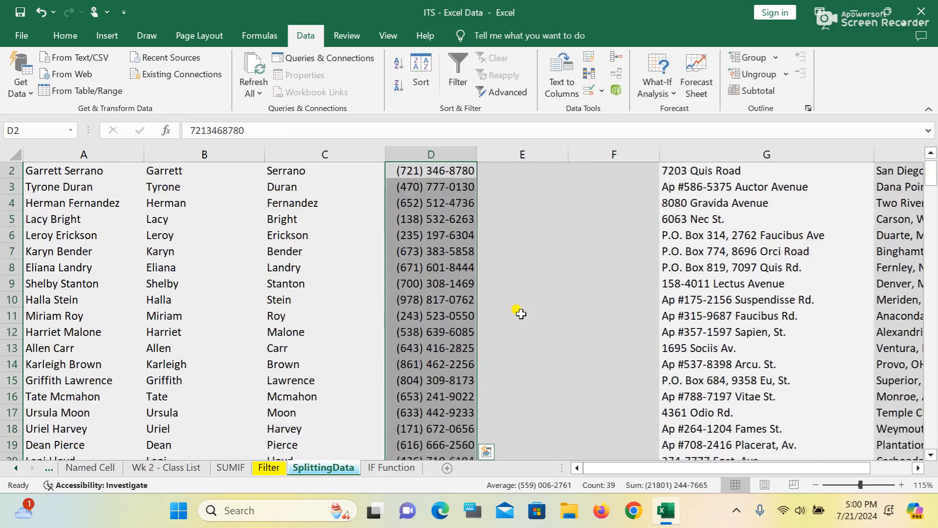
left_click(440, 186)
left_click_drag(439, 186, 438, 410)
scroll(545, 266, "up", 20)
scroll(549, 267, "up", 20)
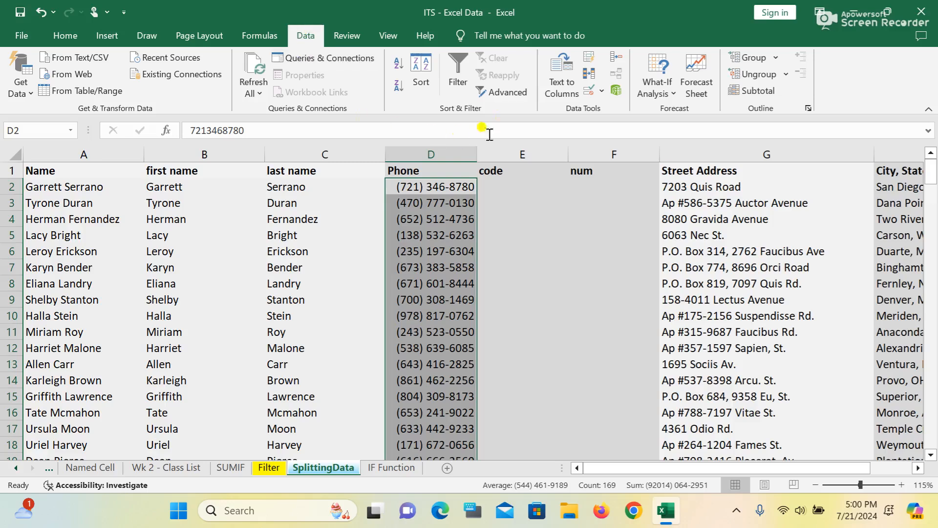
left_click(562, 80)
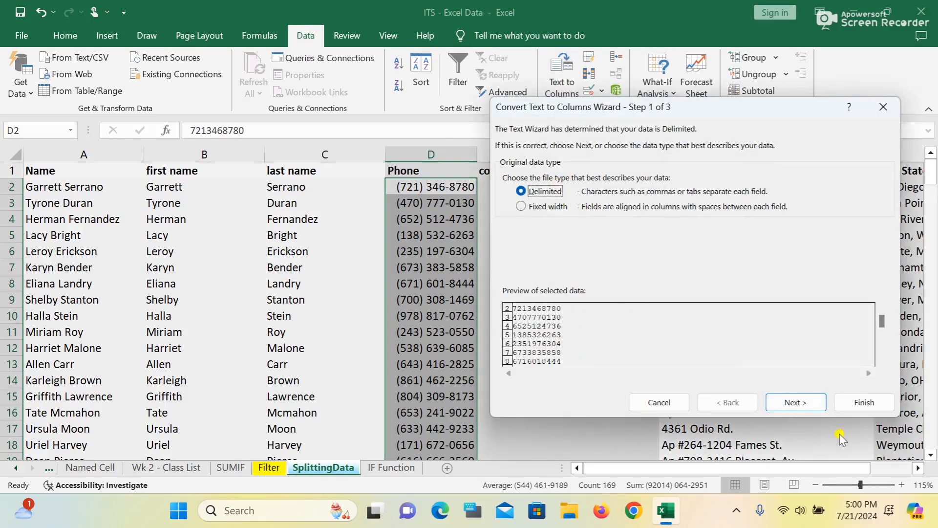
left_click(797, 402)
left_click_drag(681, 112, 737, 108)
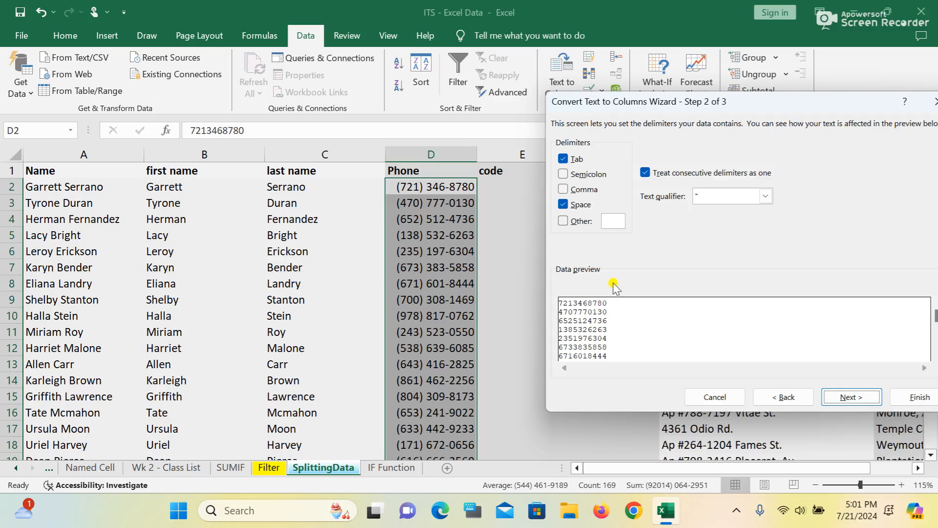
left_click(851, 397)
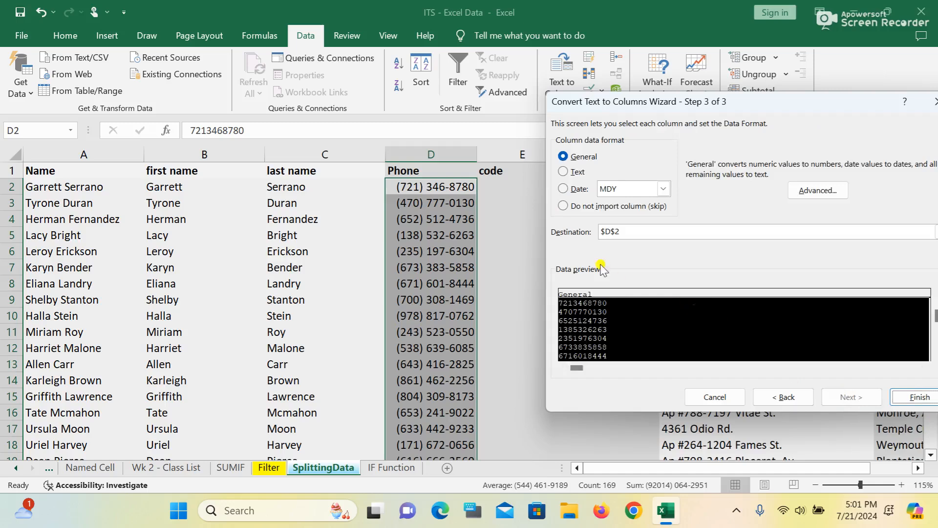
Try to split the phone numbers with the destination set to $E$2, finishing the conversion.
left_click(642, 234)
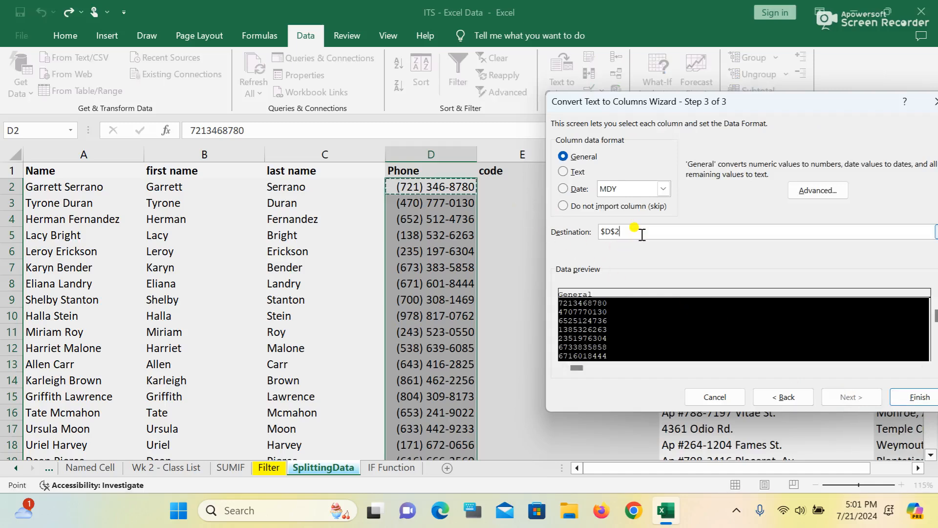
key("BackSpace")
key("BackSpace")
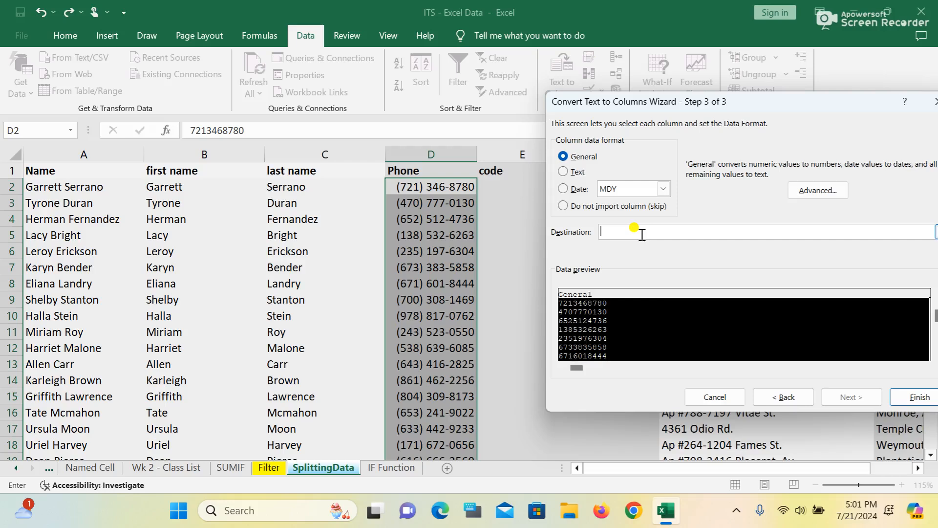
left_click(496, 183)
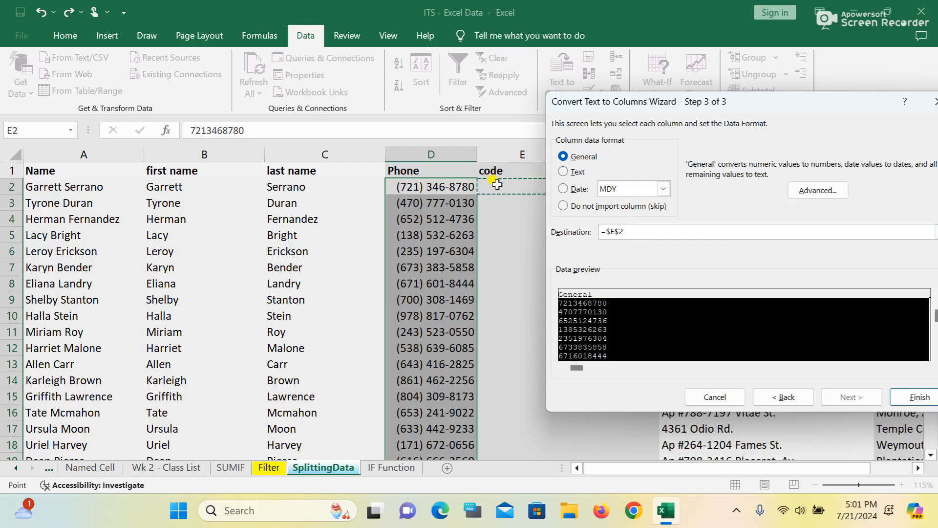
left_click(918, 399)
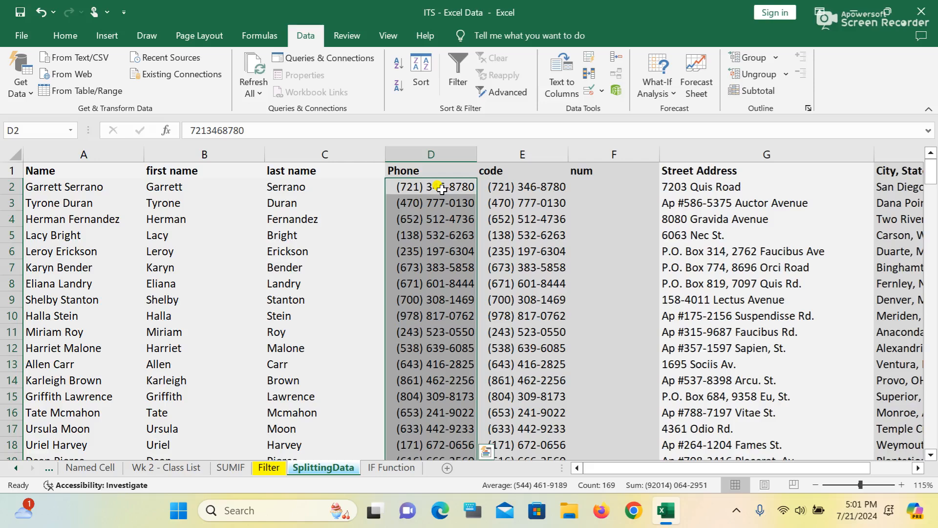
Compare the underlying phone values in the Phone and code columns, and undo the conversion.
left_click(516, 201)
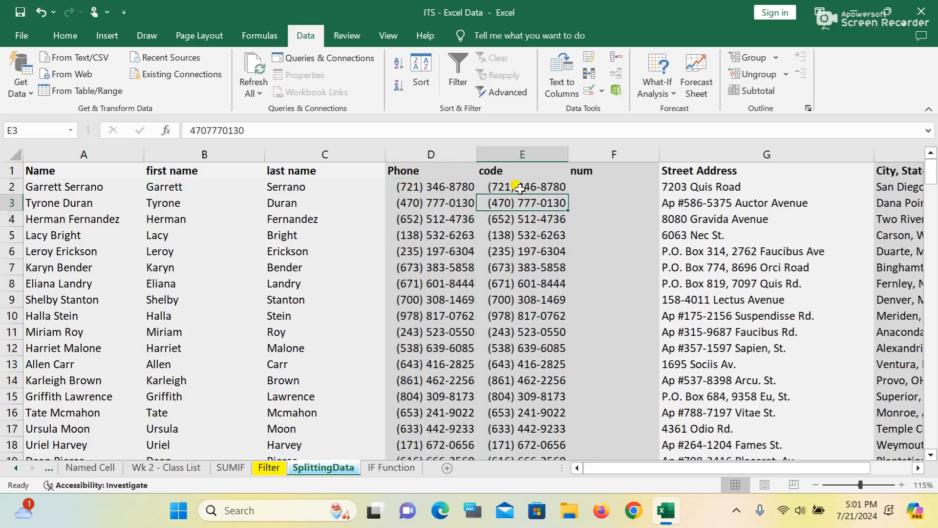
double_click(519, 189)
double_click(436, 183)
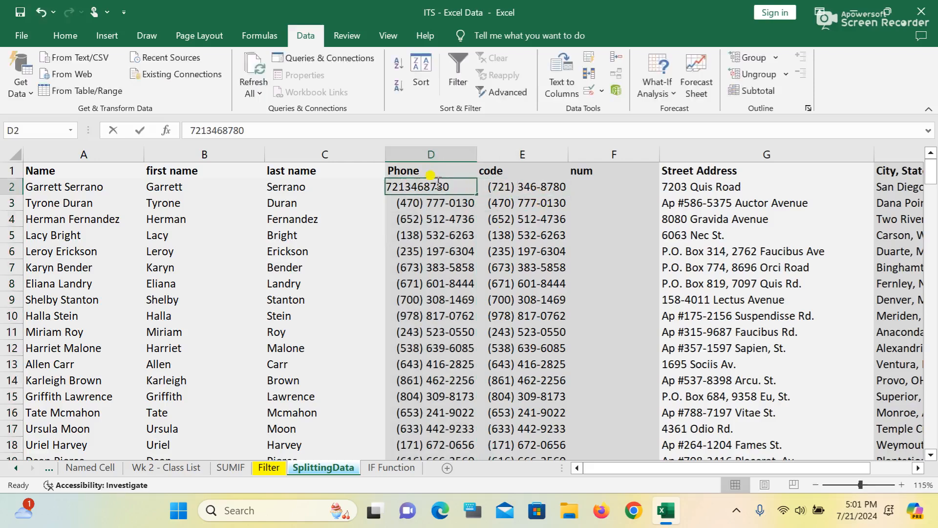
left_click(442, 220)
left_click(437, 186)
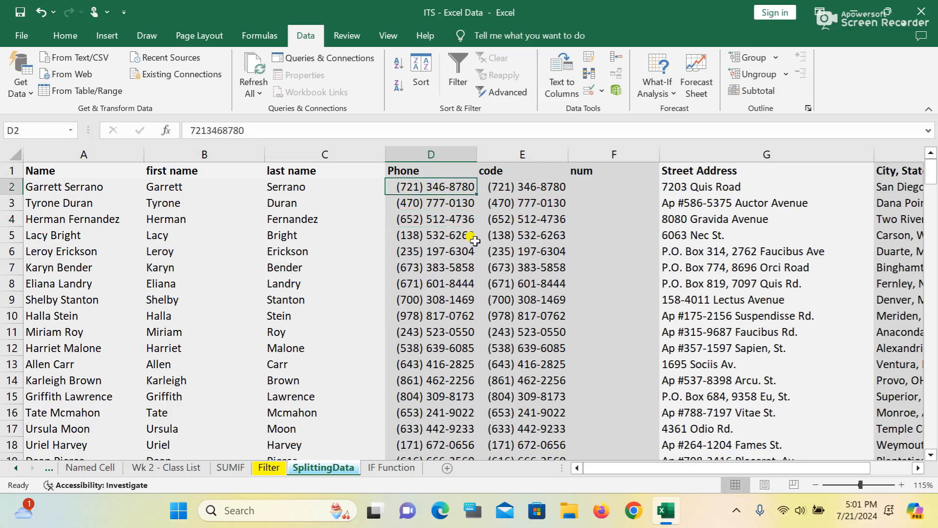
left_click(49, 13)
left_click(43, 15)
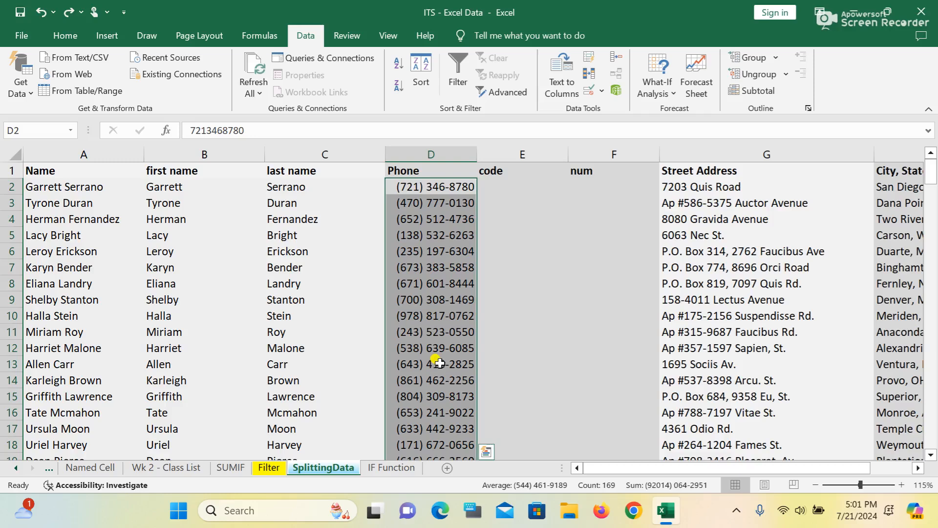
Restart Text to Columns on the phone numbers as delimited data, trying Comma and Other as delimiters instead of Space.
left_click(557, 80)
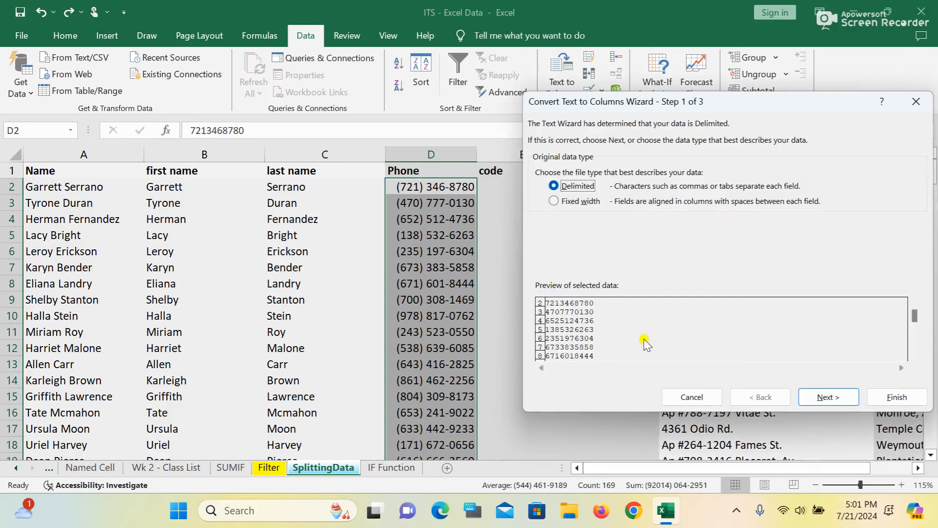
left_click(830, 397)
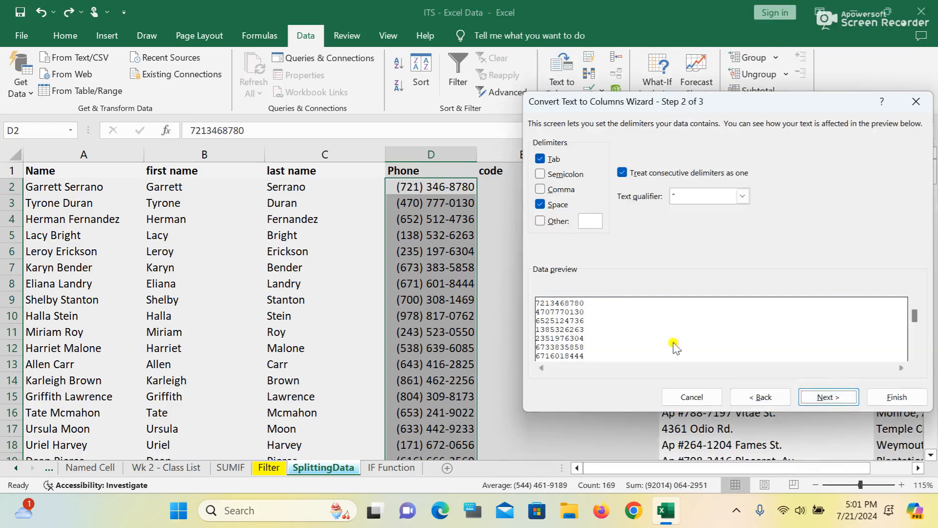
left_click(541, 205)
left_click(541, 204)
left_click(540, 189)
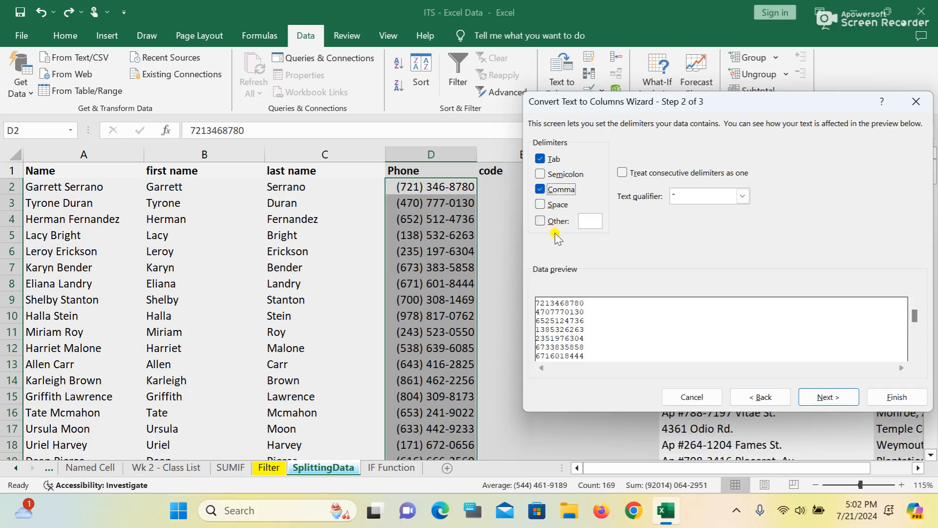
left_click(540, 189)
left_click(540, 221)
left_click(835, 399)
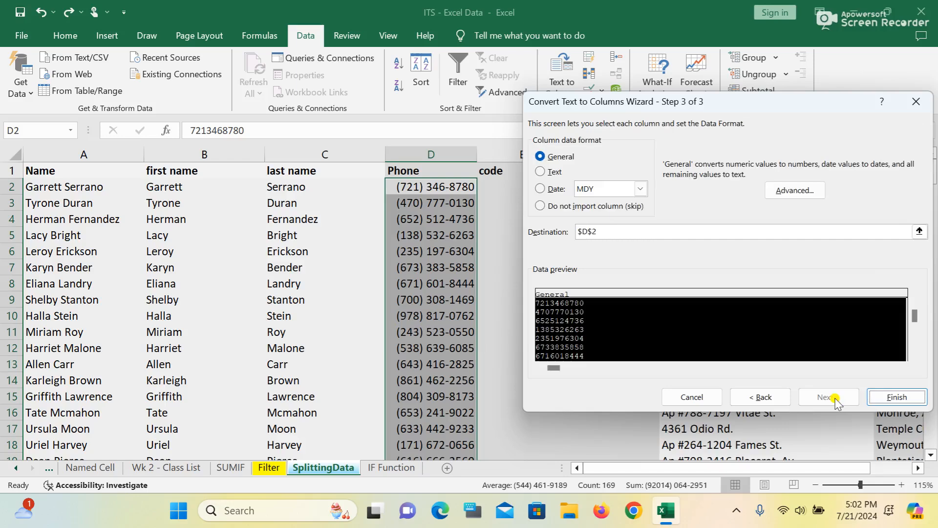
Try to finish the second phone split with $E$2 as the destination, and undo that conversion.
left_click(643, 233)
key("BackSpace")
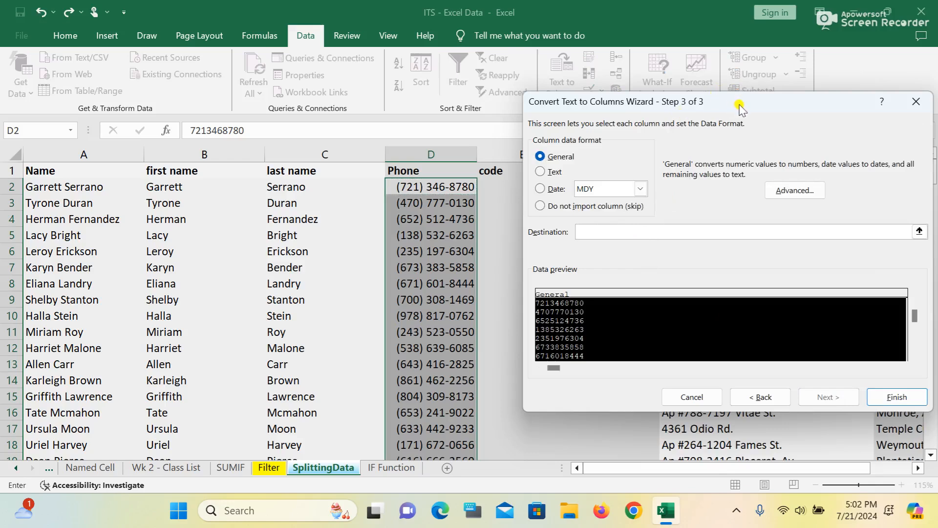
left_click_drag(732, 105, 802, 103)
left_click(517, 191)
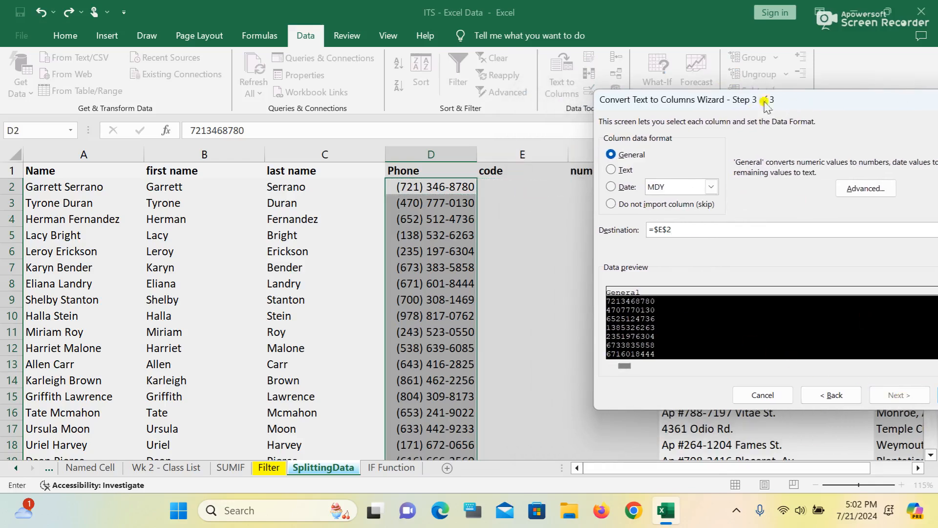
left_click_drag(813, 105, 721, 103)
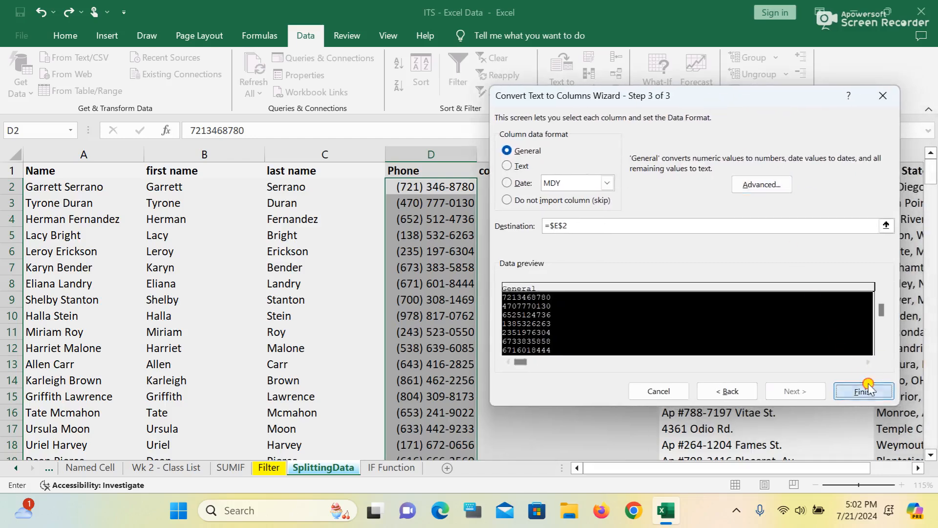
left_click(864, 389)
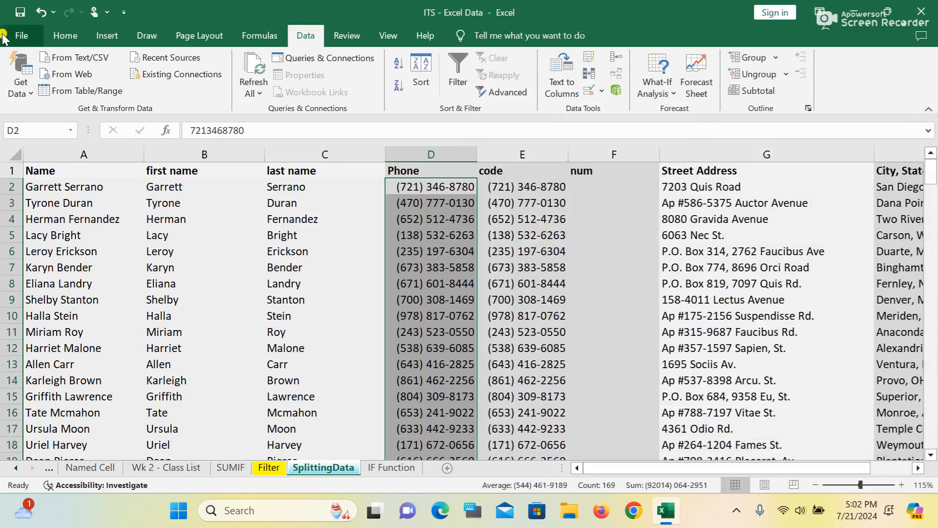
left_click(40, 14)
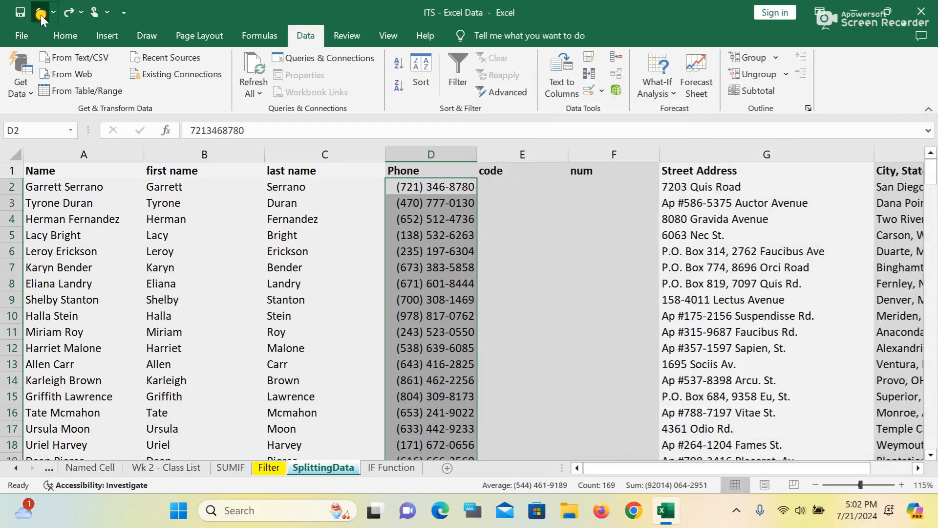
left_click(40, 14)
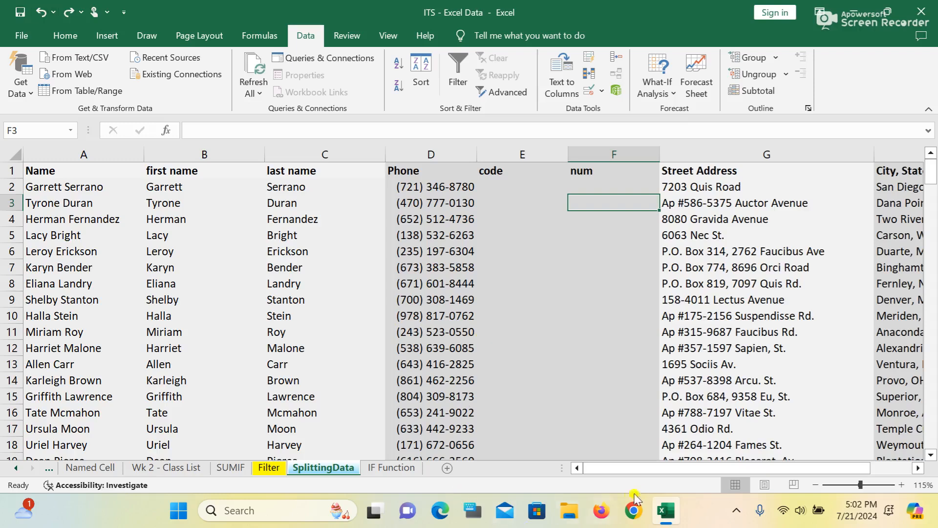
Examine how the house number and street name are separated in the Street Address entries in G3 and G4.
left_click_drag(655, 468, 716, 469)
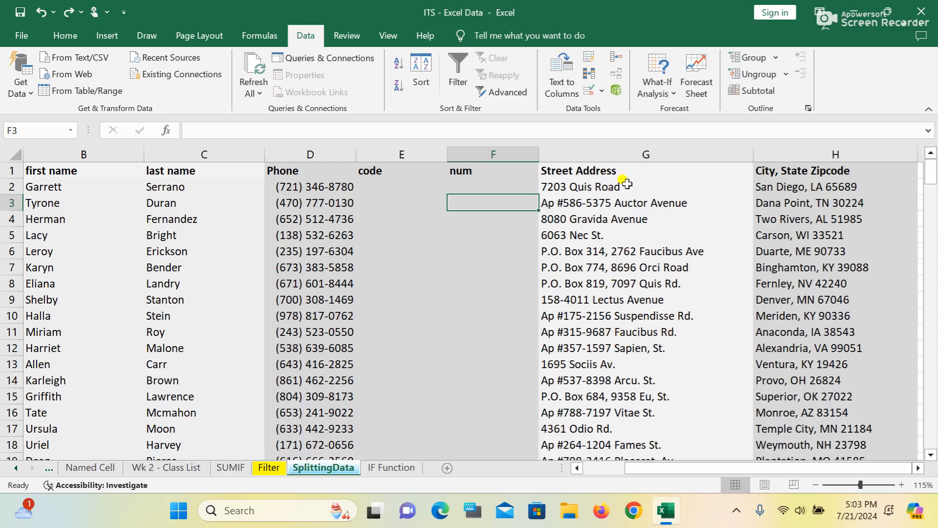
left_click(651, 202)
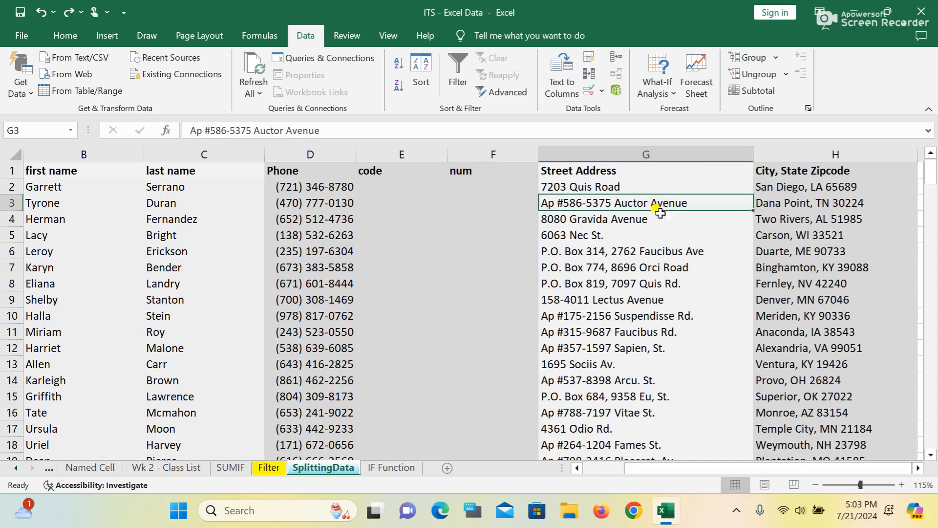
double_click(654, 204)
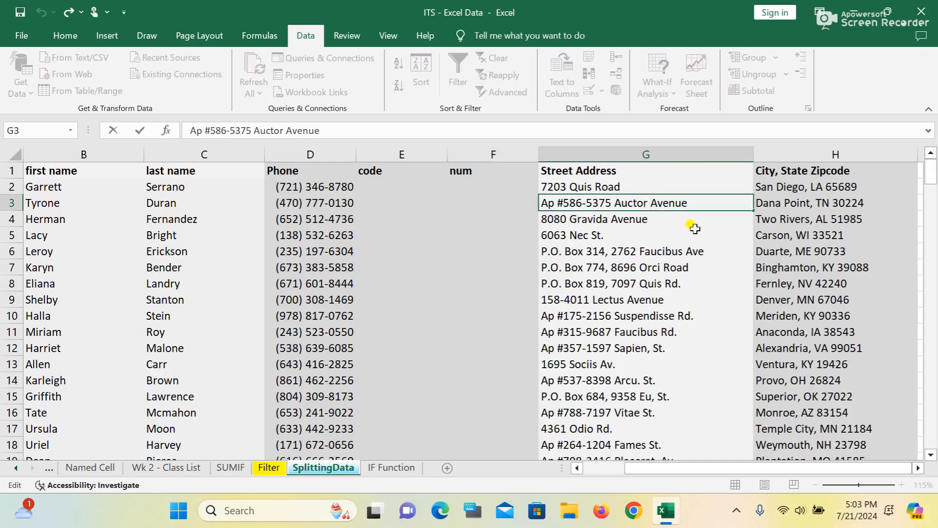
left_click(615, 202)
double_click(618, 221)
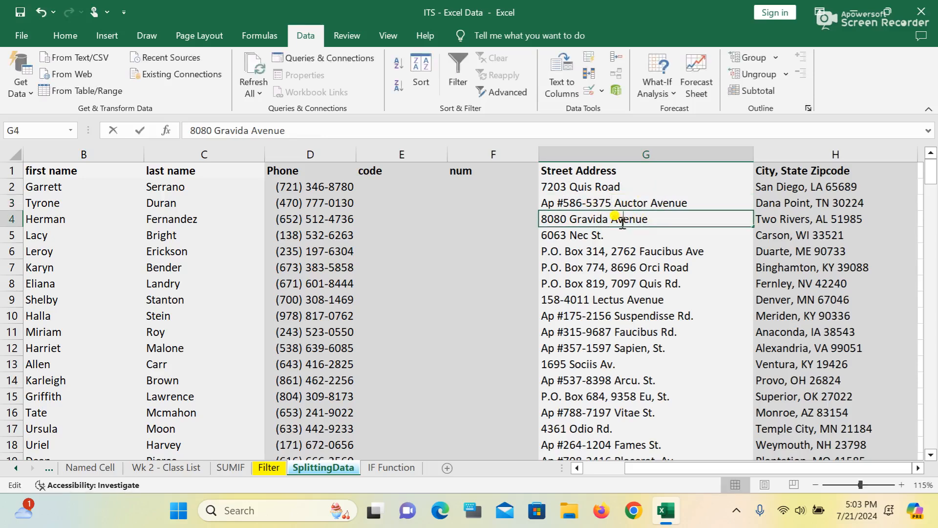
left_click(572, 221)
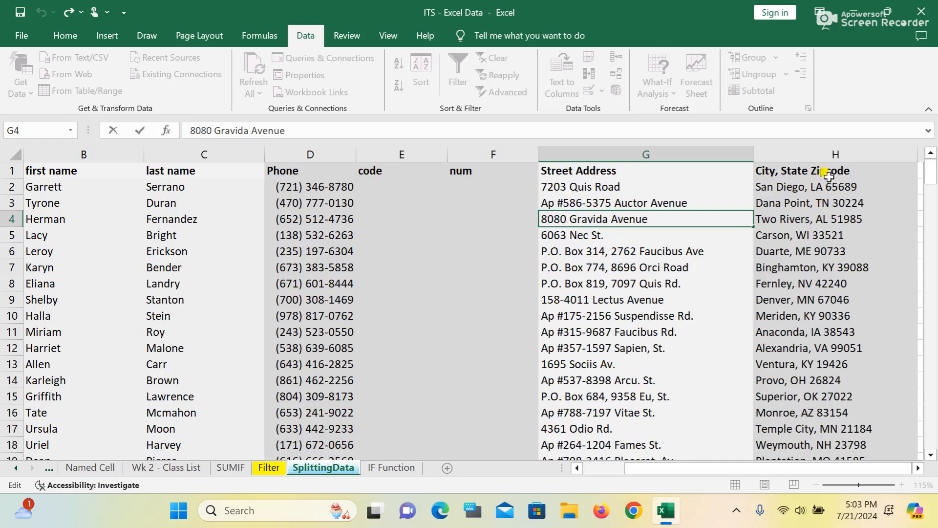
Insert two blank columns between the Street Address and City, State Zipcode columns.
right_click(833, 156)
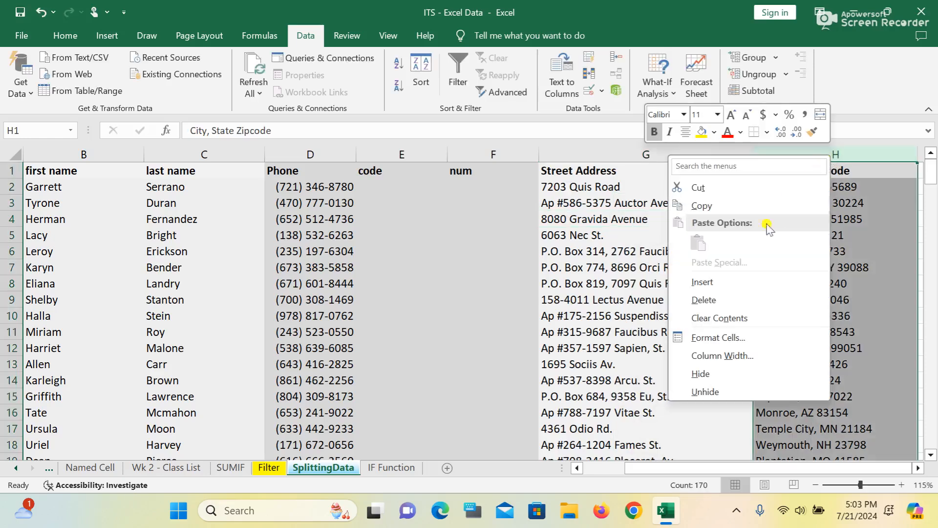
left_click(726, 282)
right_click(810, 158)
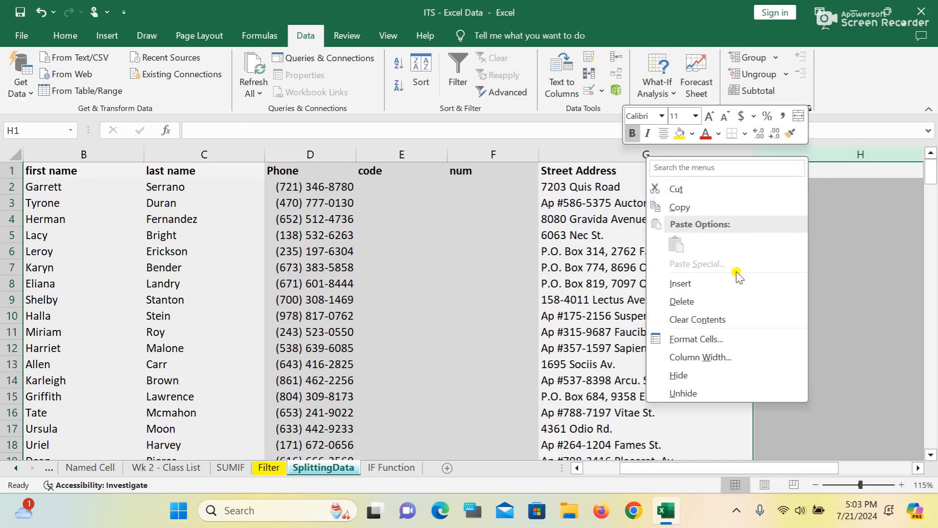
left_click(704, 283)
scroll(684, 366, "right", 3)
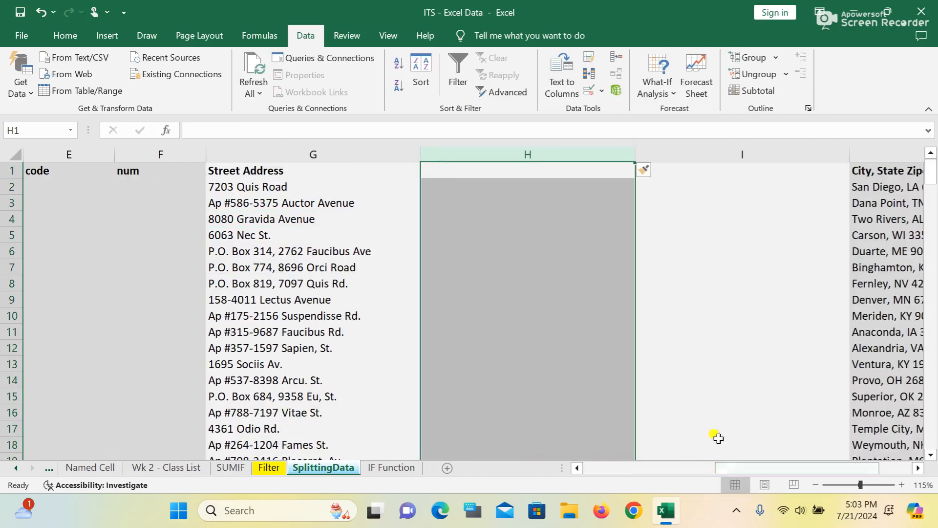
Narrow columns F, H and I, and insert a third blank column at column I before City, State Zipcode.
left_click_drag(635, 155, 570, 152)
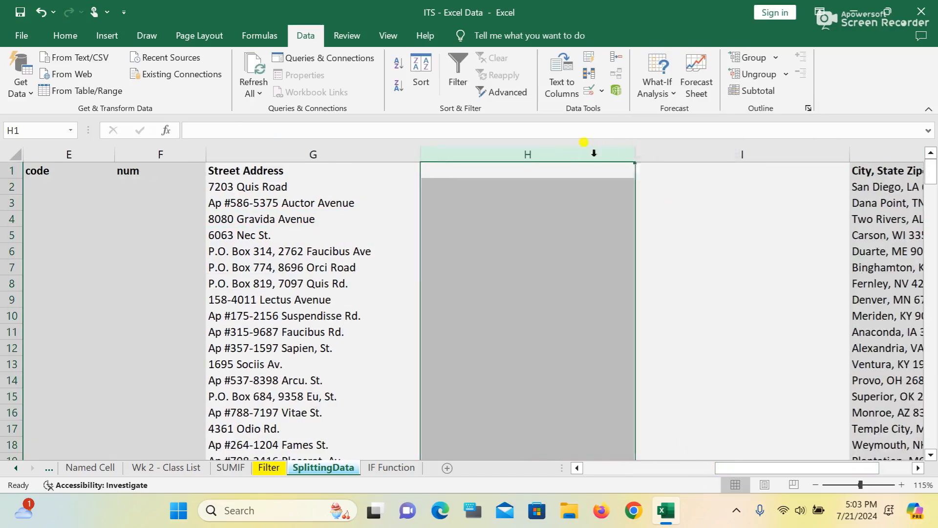
left_click_drag(782, 157, 691, 155)
left_click_drag(208, 156, 142, 154)
right_click(589, 150)
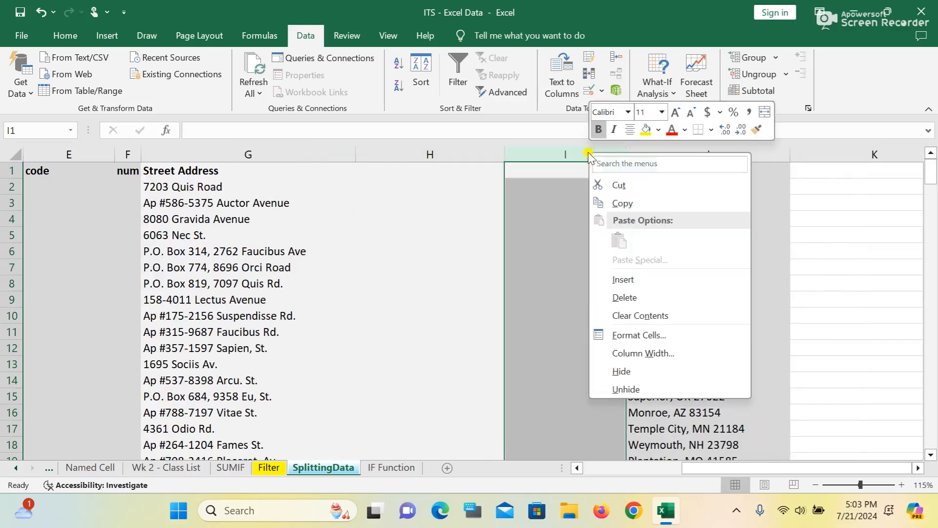
left_click(631, 274)
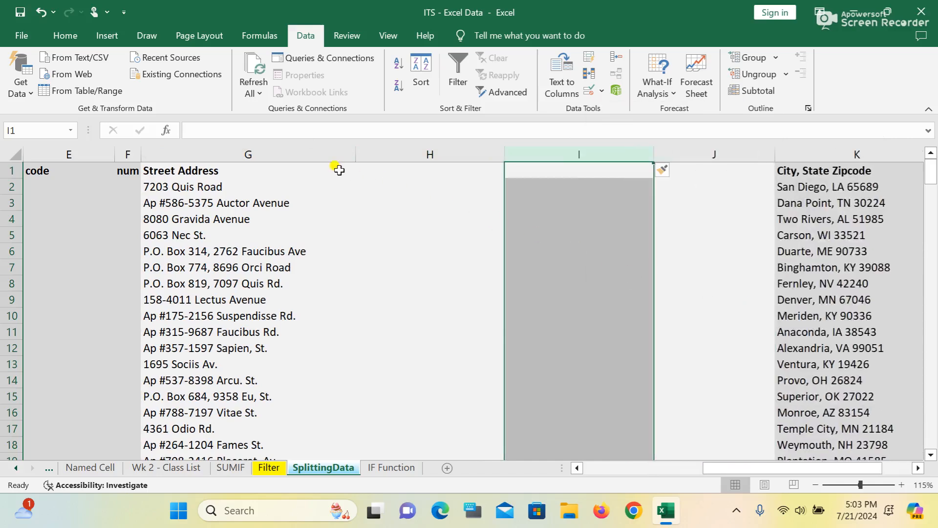
Enter the placeholder headings a, b and c in cells H1, I1 and J1.
left_click(399, 172)
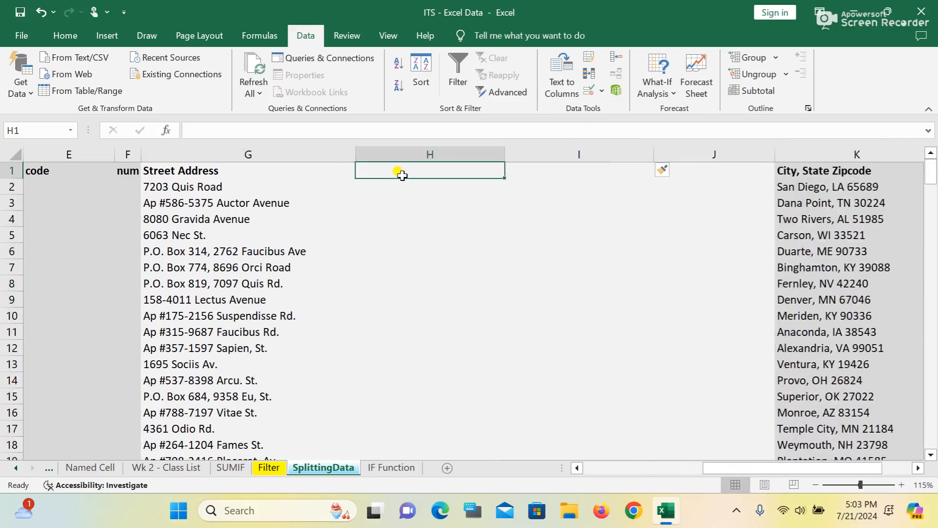
type("a")
left_click(536, 172)
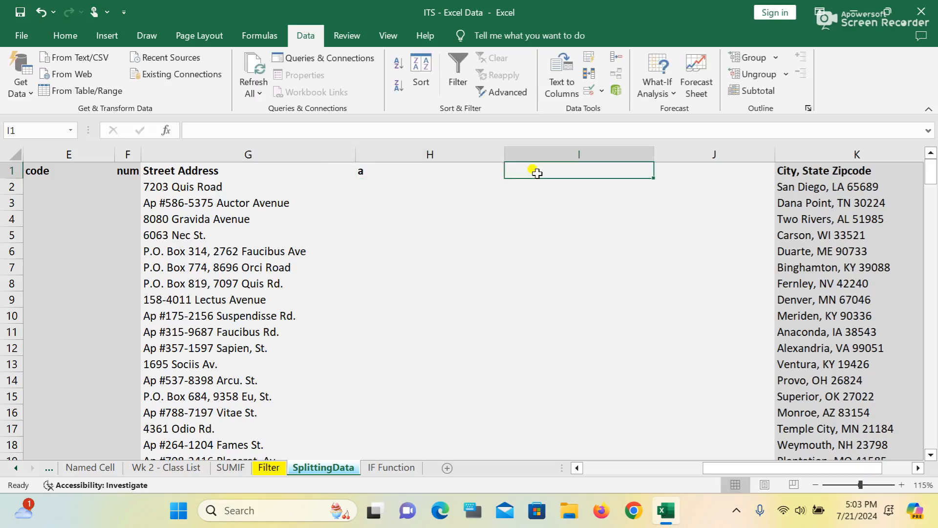
type("b")
left_click(702, 171)
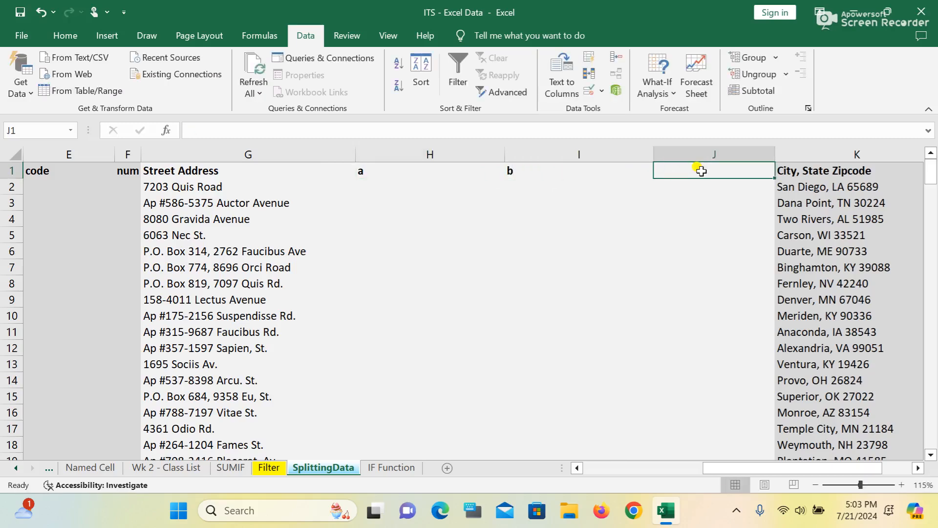
type("c")
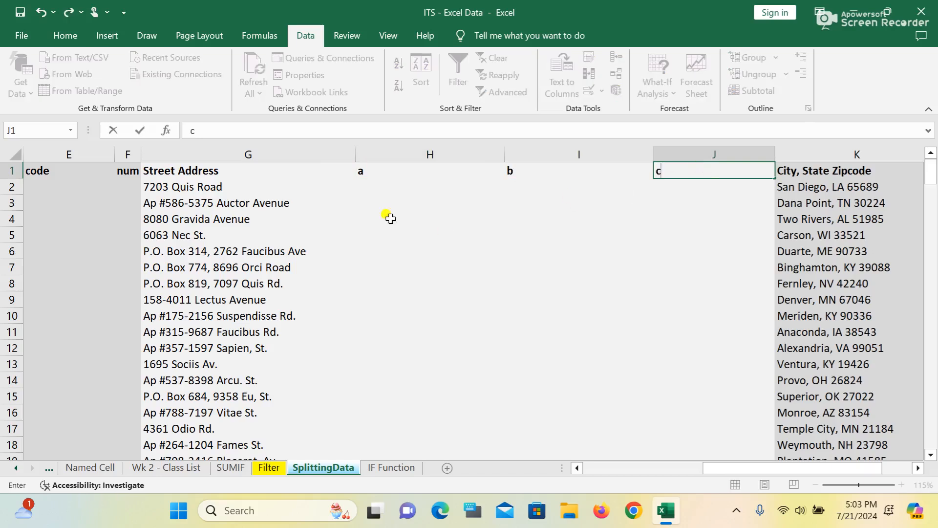
Start Text to Columns on the street addresses in G2:G170 as delimited data, with the hyphen under Other turned off.
left_click(203, 190)
key("ctrl+shift+Down")
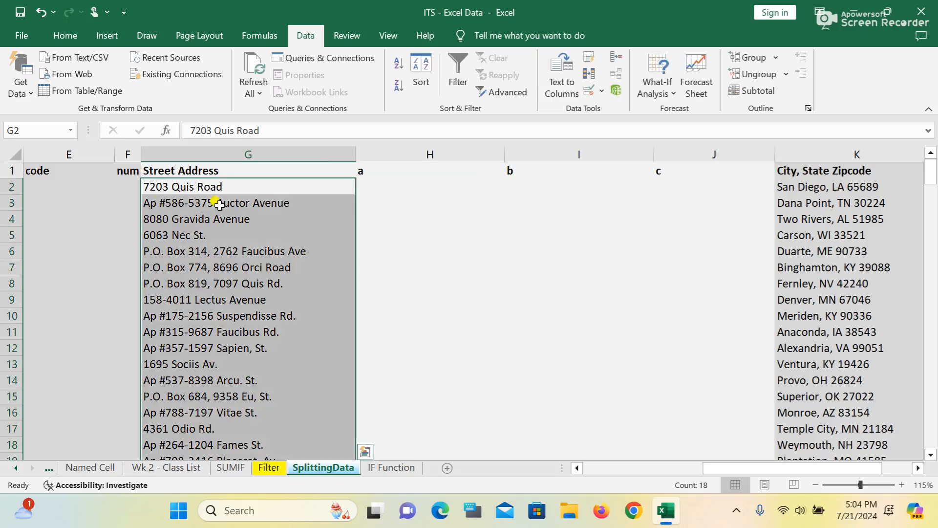
left_click(267, 187)
left_click_drag(231, 186, 225, 415)
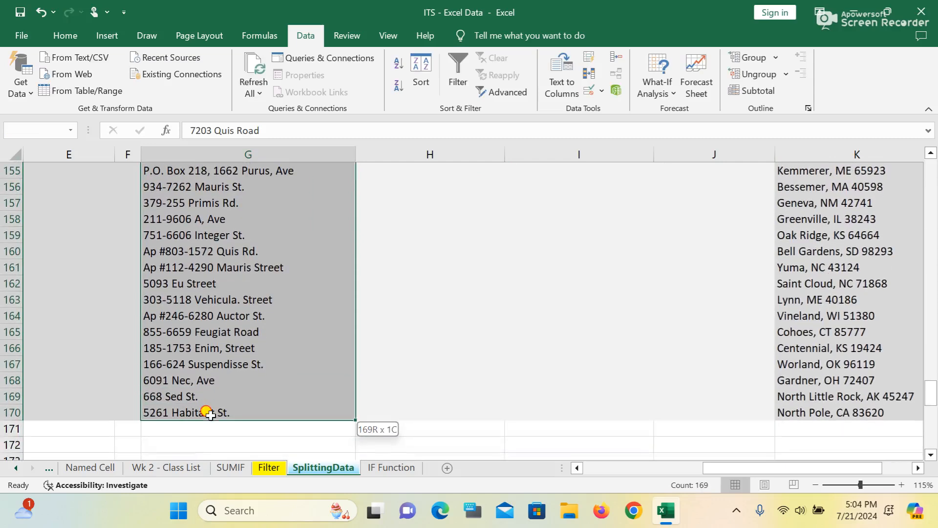
scroll(465, 322, "up", 20)
scroll(470, 325, "up", 14)
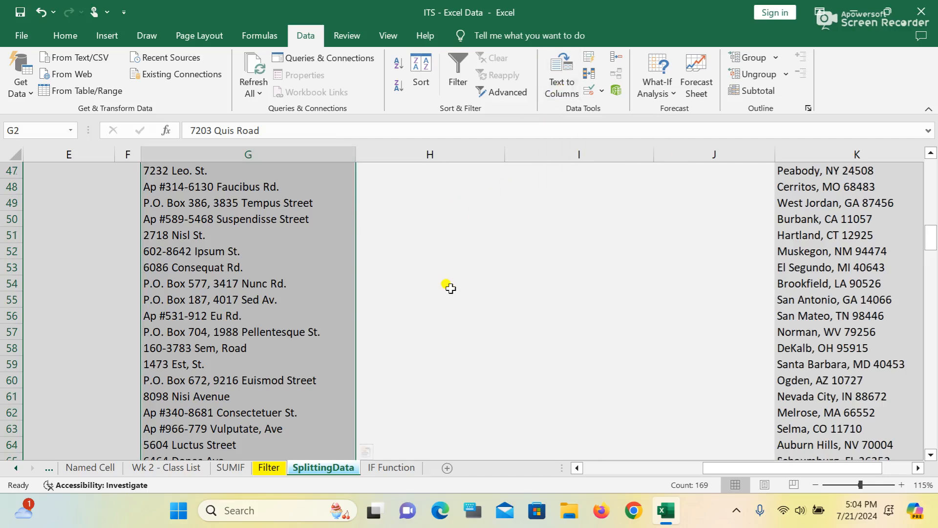
scroll(457, 276, "up", 11)
left_click(560, 95)
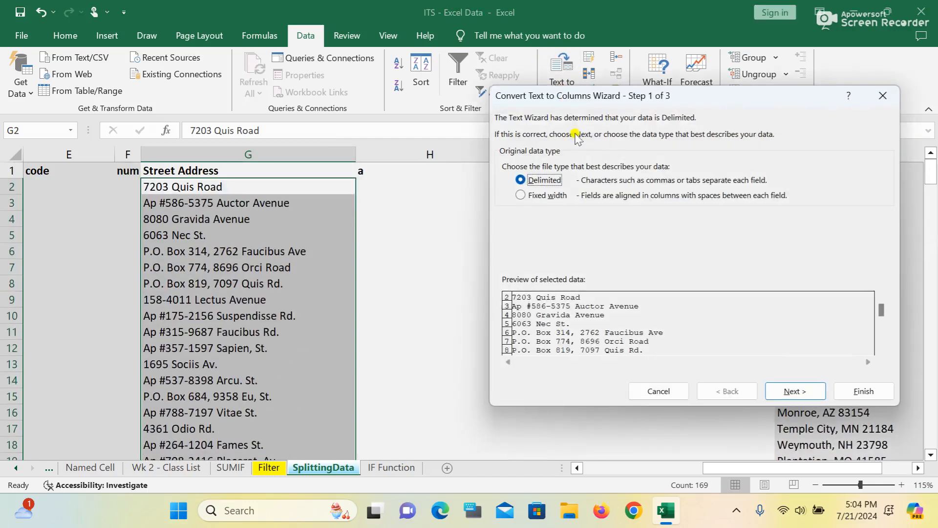
left_click(814, 393)
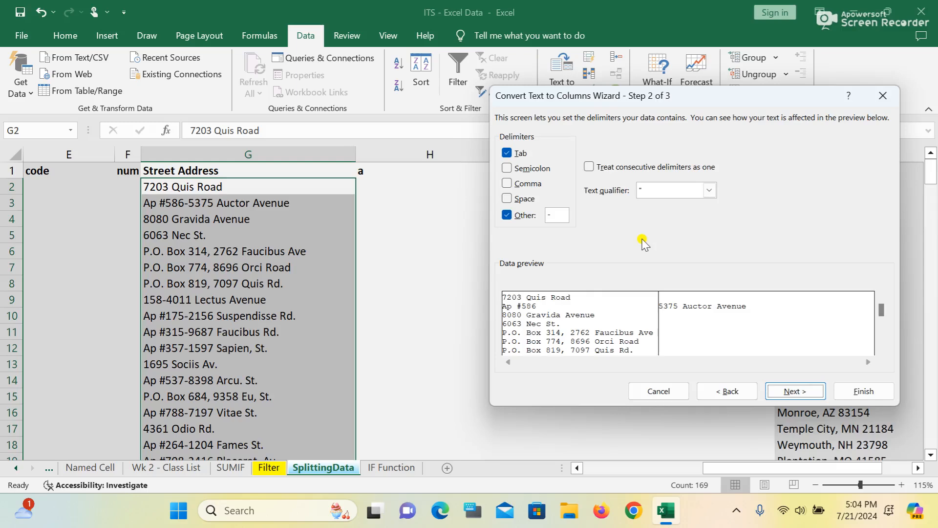
left_click(507, 216)
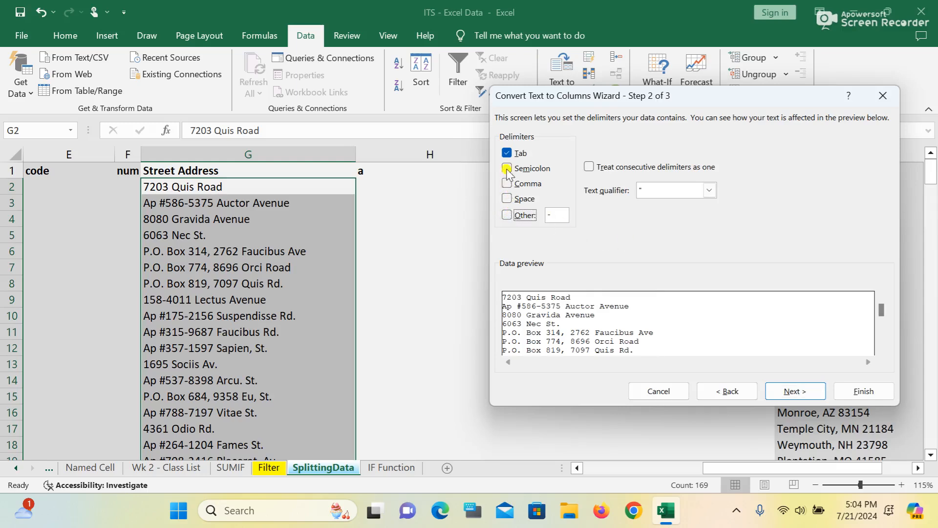
Compare how Space, Comma, Semicolon and the hyphen under Other would each split the street addresses in the data preview.
left_click(507, 199)
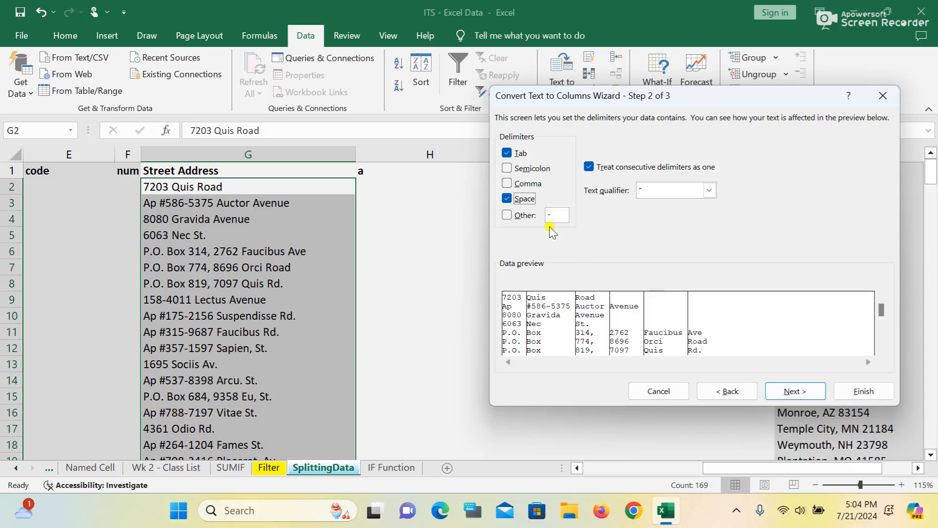
left_click(506, 198)
left_click(506, 183)
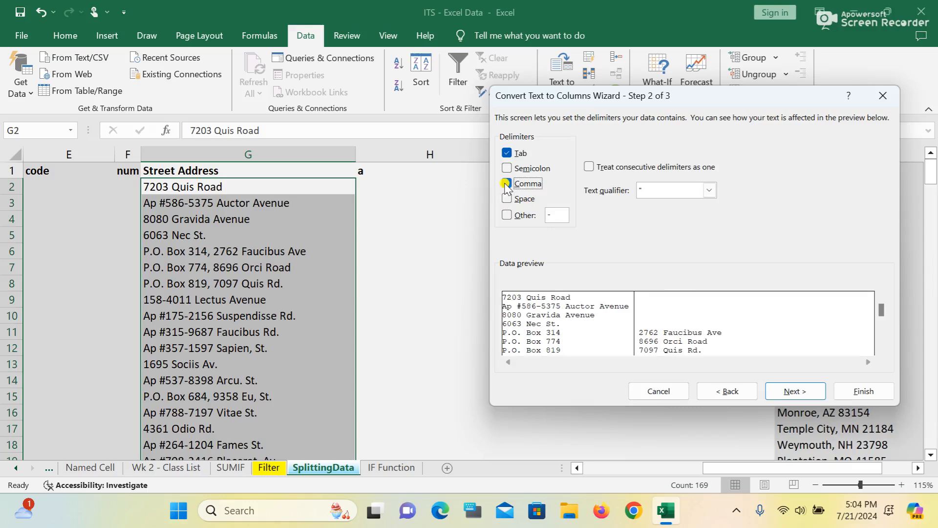
left_click(507, 184)
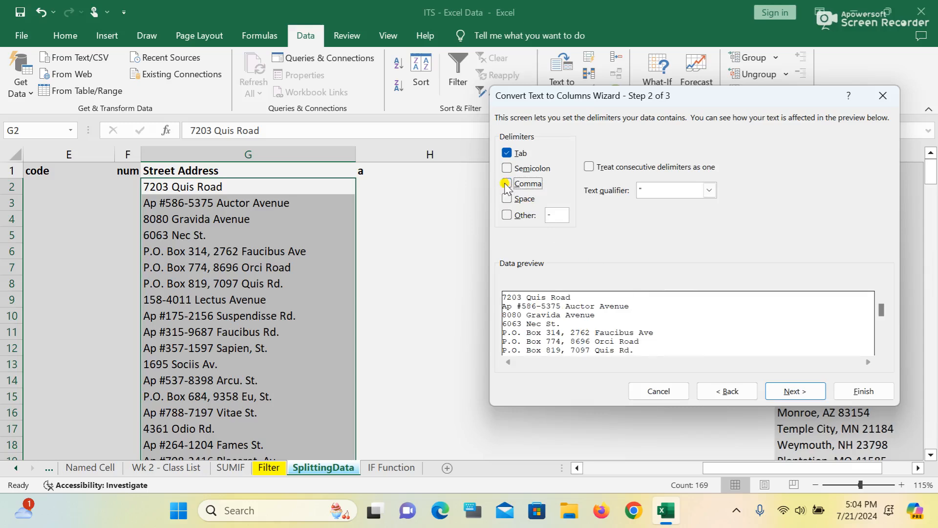
left_click(507, 215)
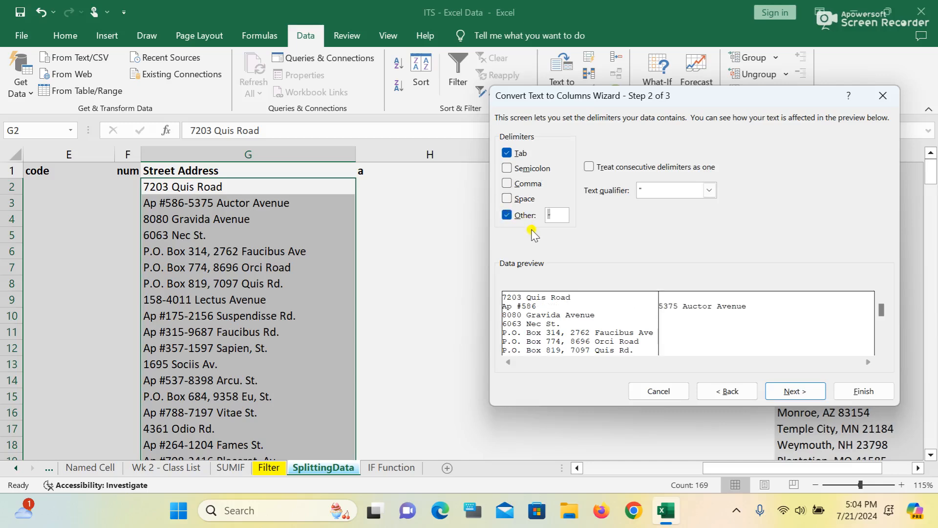
left_click(508, 215)
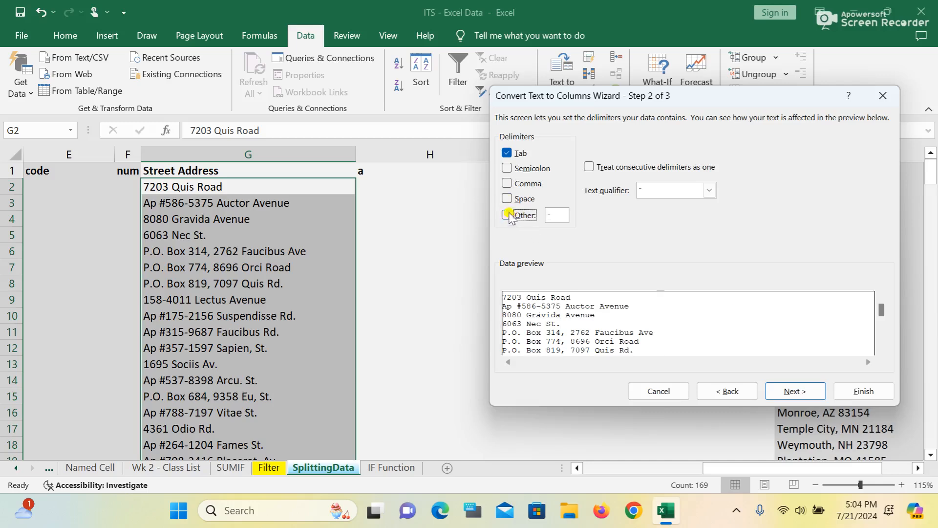
left_click(506, 168)
left_click(506, 169)
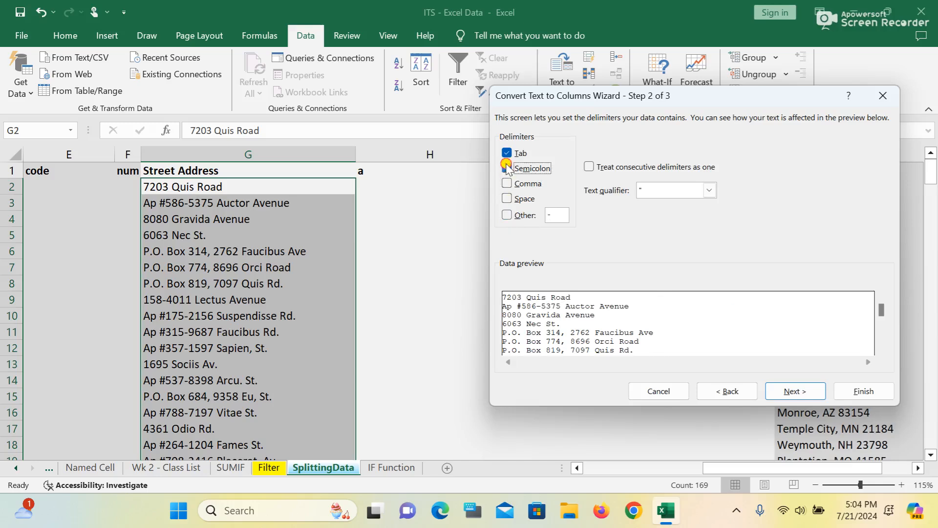
left_click(507, 183)
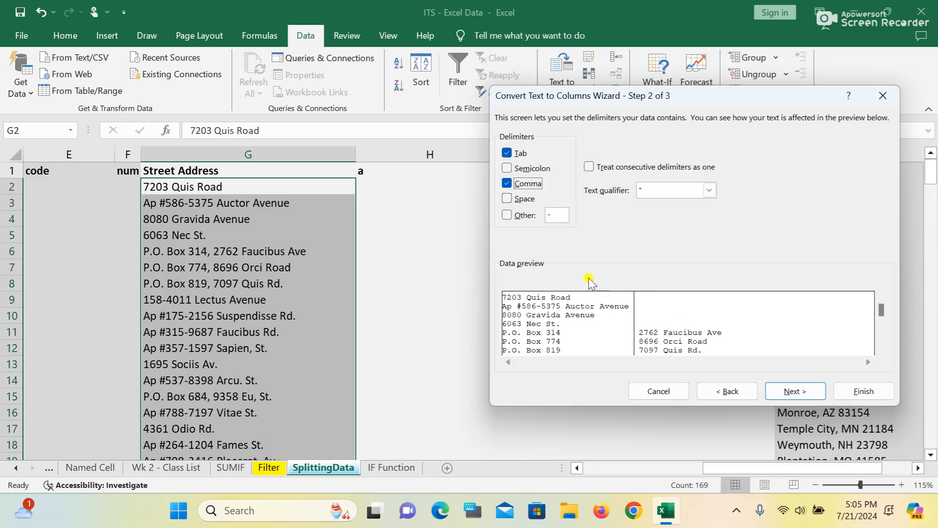
left_click(506, 183)
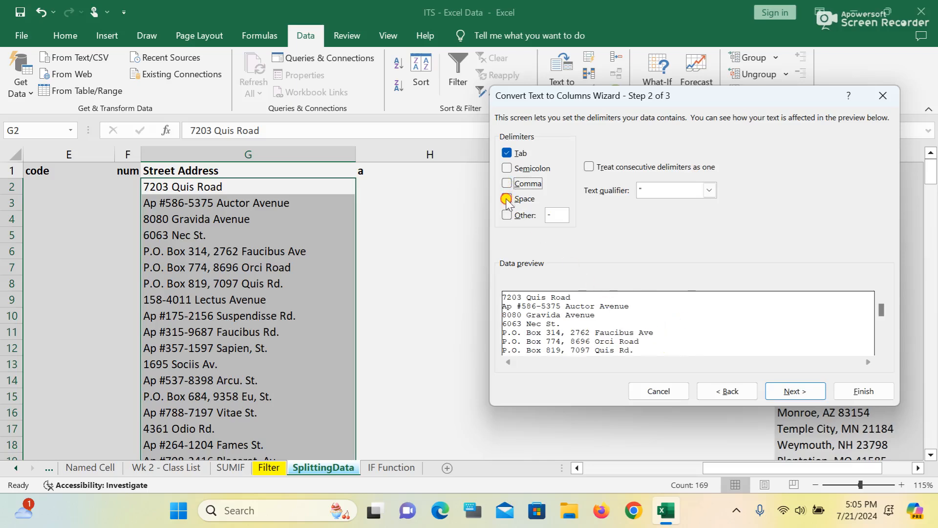
left_click(507, 199)
left_click(507, 199)
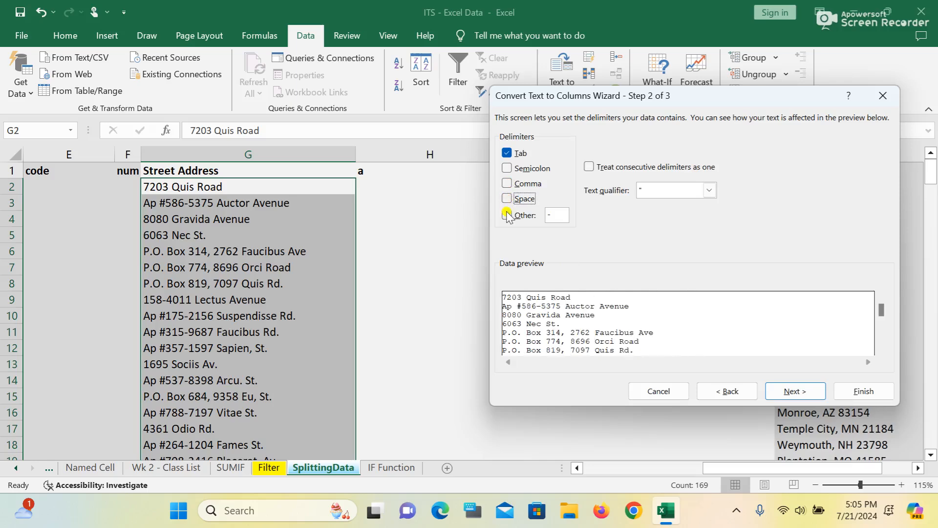
left_click(507, 216)
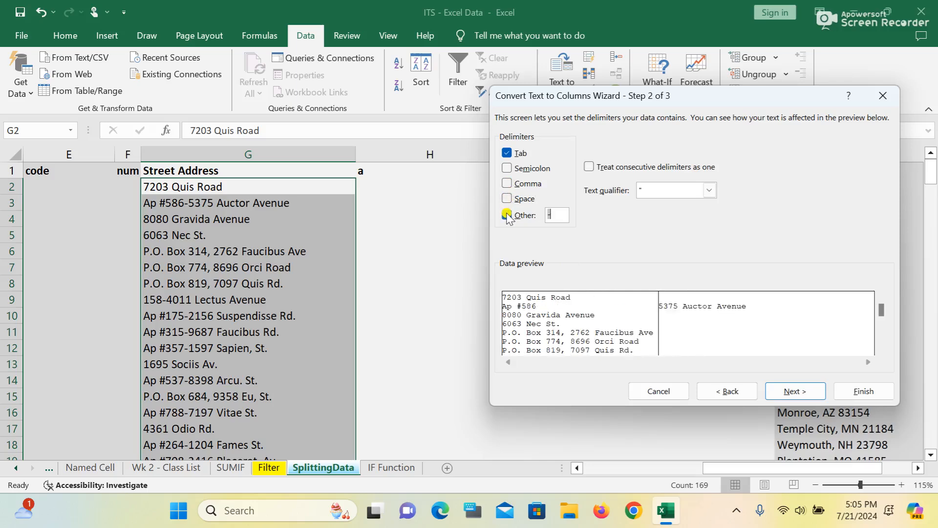
left_click(507, 215)
Use Comma alongside Tab as the delimiters for the street addresses, leaving Space off, and continue to the final wizard page.
left_click(507, 199)
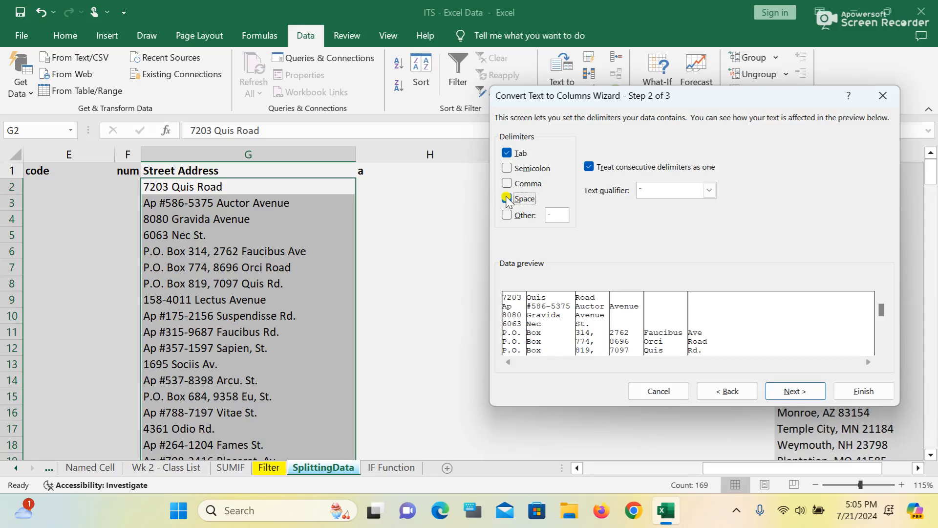
left_click(507, 184)
left_click(506, 199)
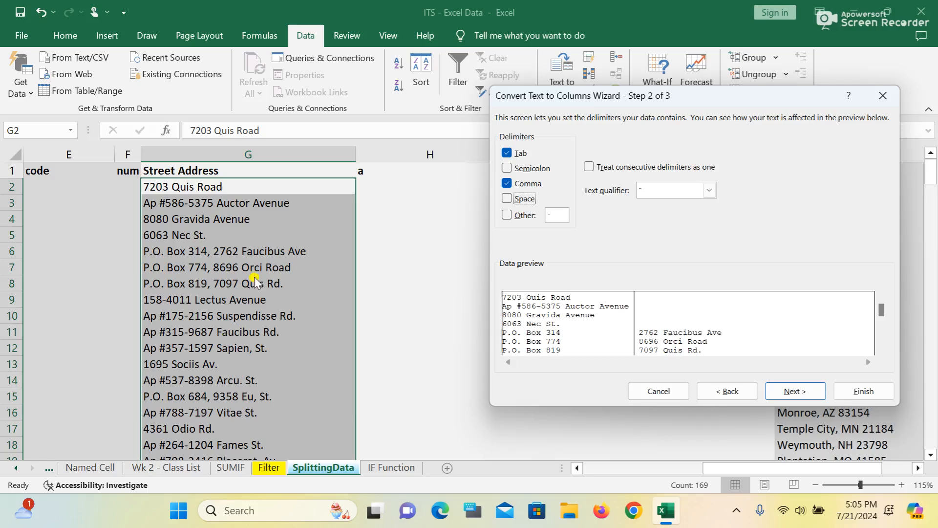
left_click(802, 384)
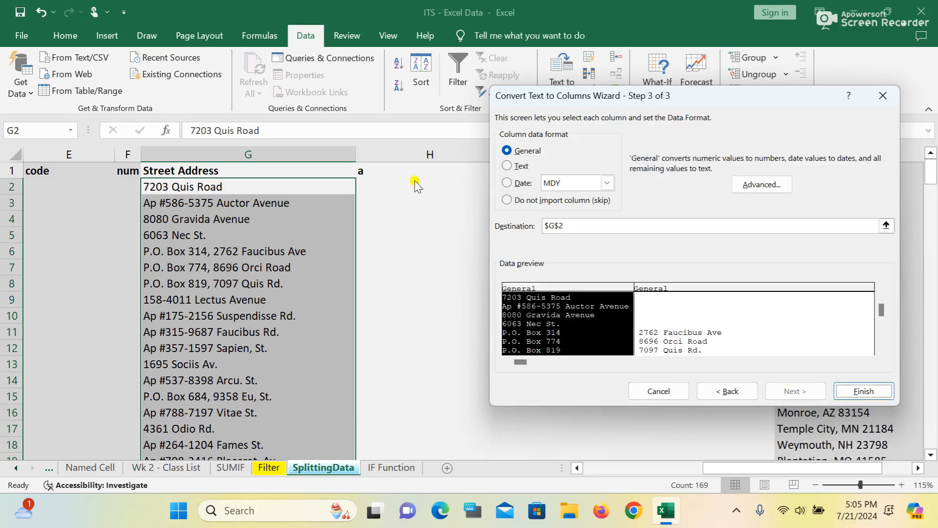
Set $H$2 as the destination for the split addresses and finish the conversion, allowing existing data to be replaced.
left_click(627, 228)
key("BackSpace")
key("BackSpace")
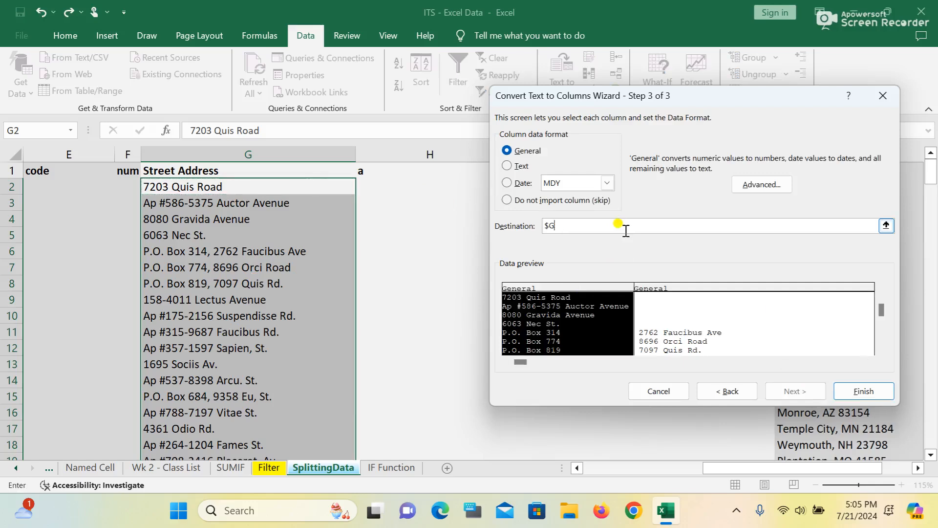
left_click(425, 185)
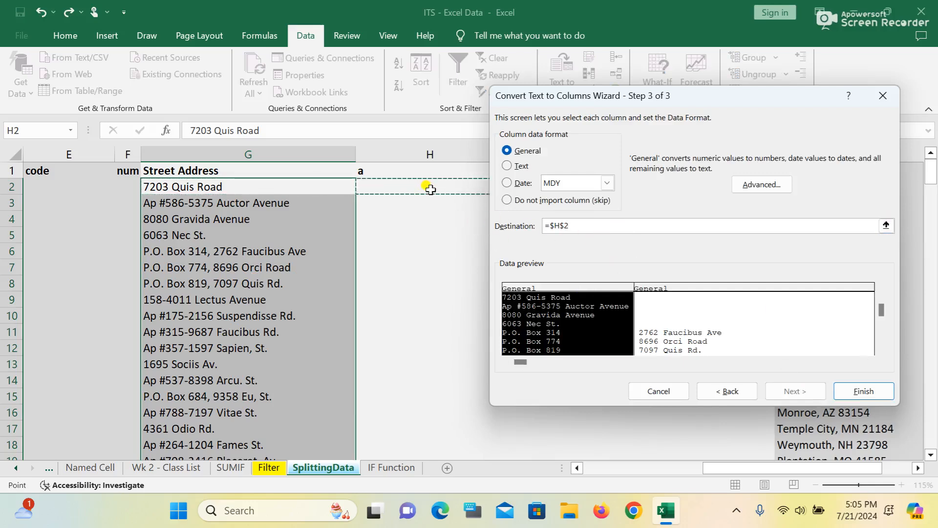
left_click(599, 230)
key("BackSpace")
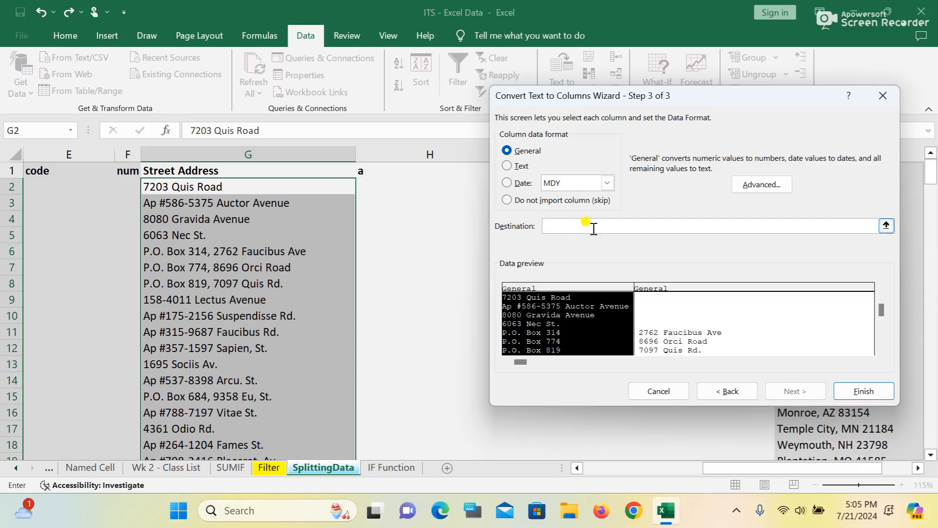
left_click(432, 185)
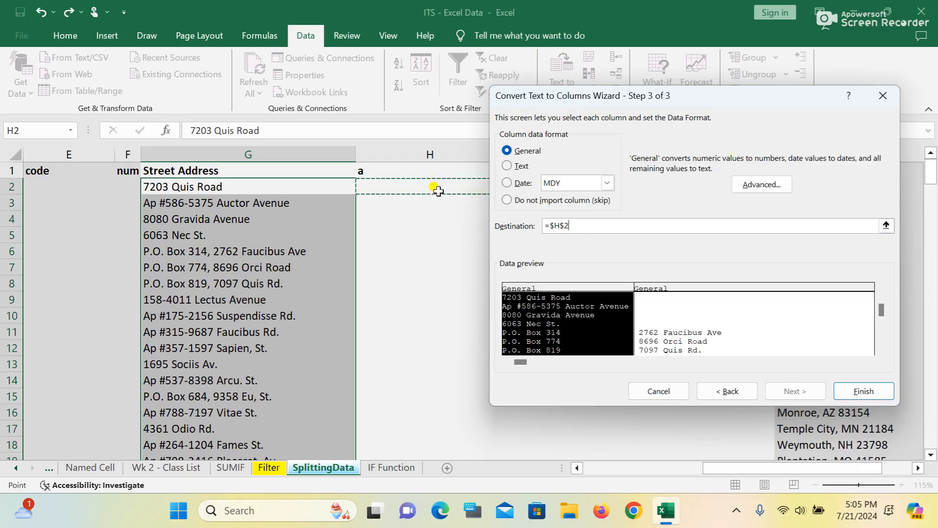
left_click(865, 392)
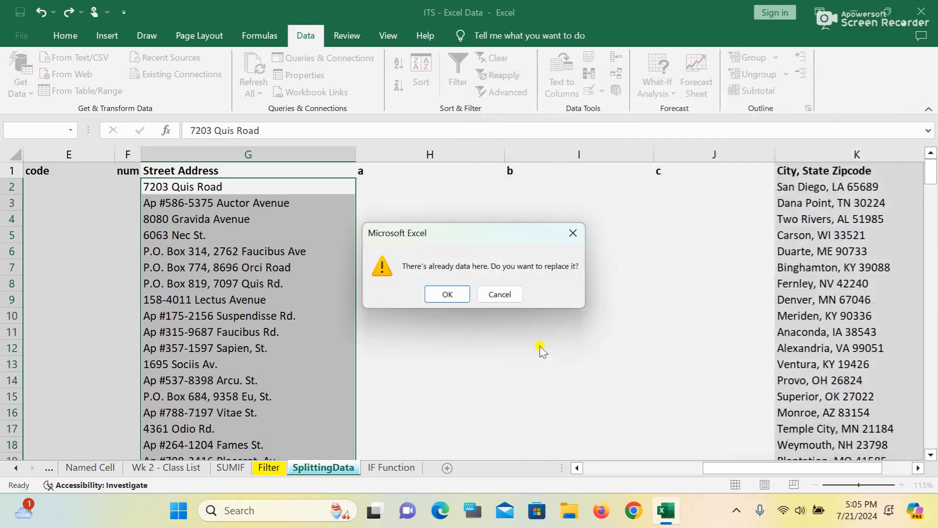
left_click(447, 294)
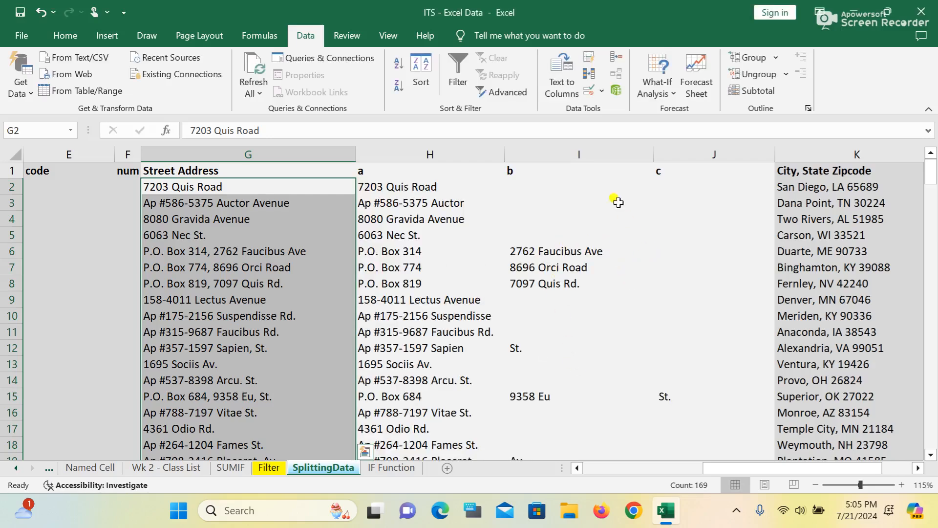
Examine the split address parts in columns I and J, and select cell L1 beside the City, State Zipcode heading.
left_click(593, 151)
left_click(688, 149)
scroll(707, 312, "down", 5)
scroll(704, 309, "up", 5)
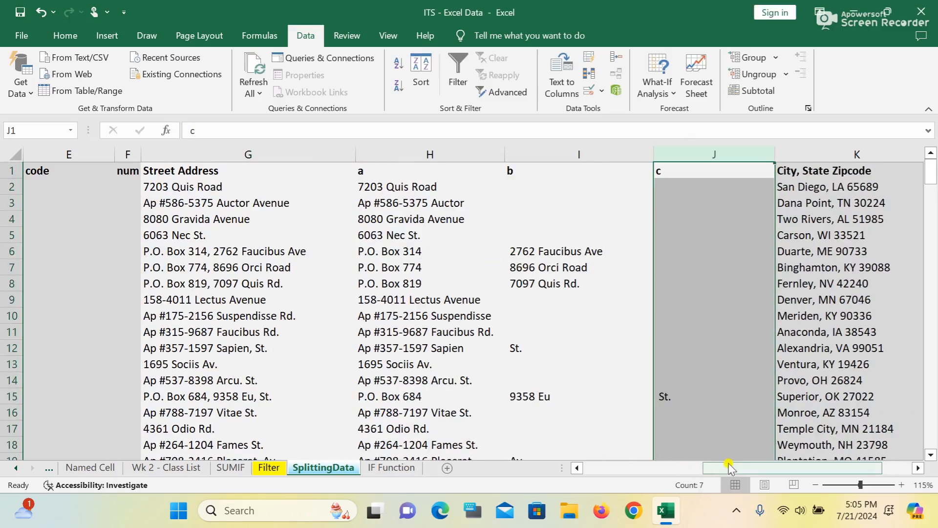
left_click_drag(739, 469, 843, 466)
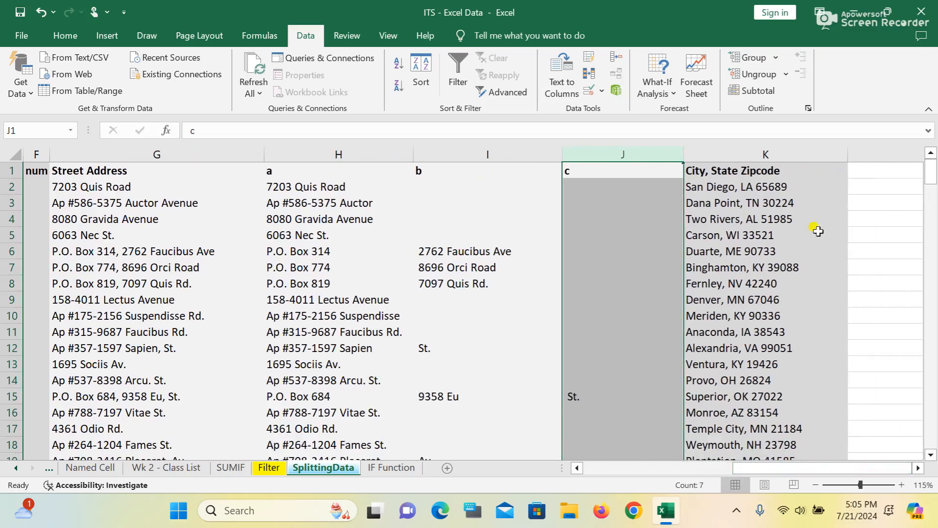
left_click(882, 174)
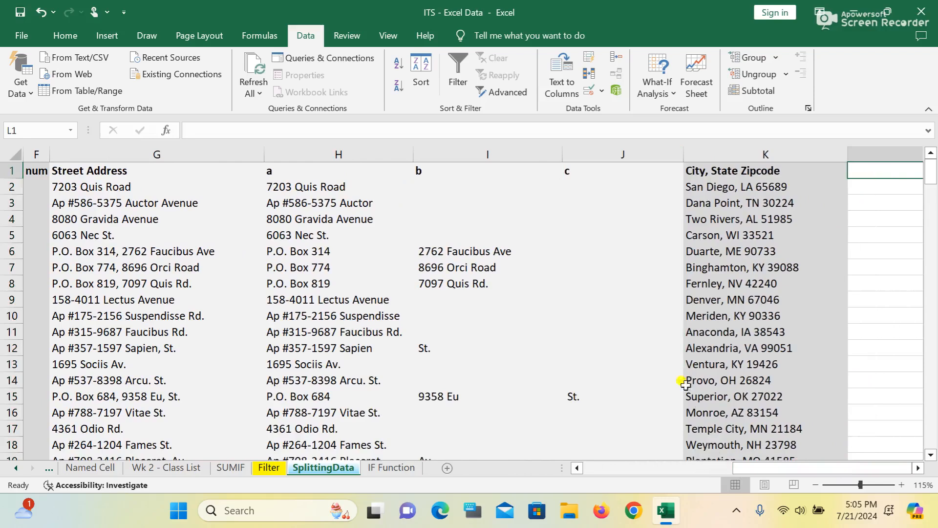
Enter the headings city in L1 and state zipcode in M1 beside the City, State Zipcode column.
left_click(918, 468)
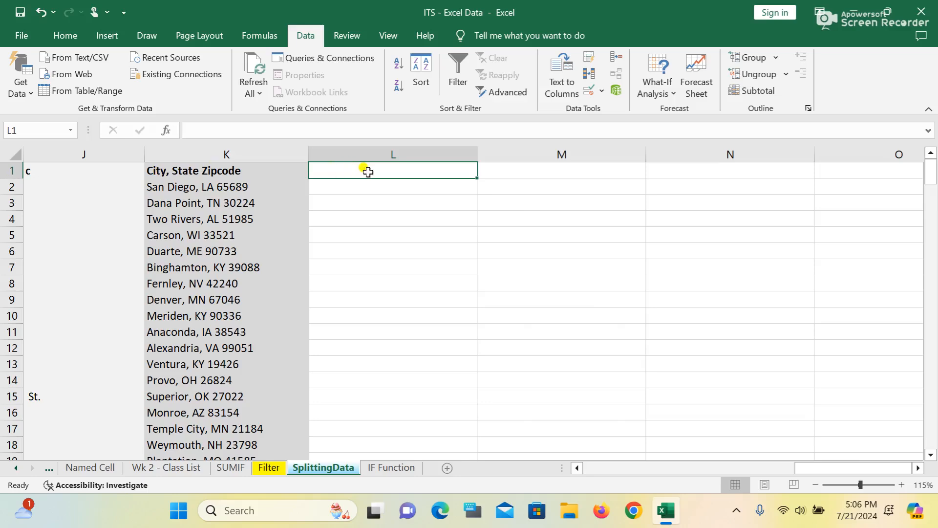
type("city")
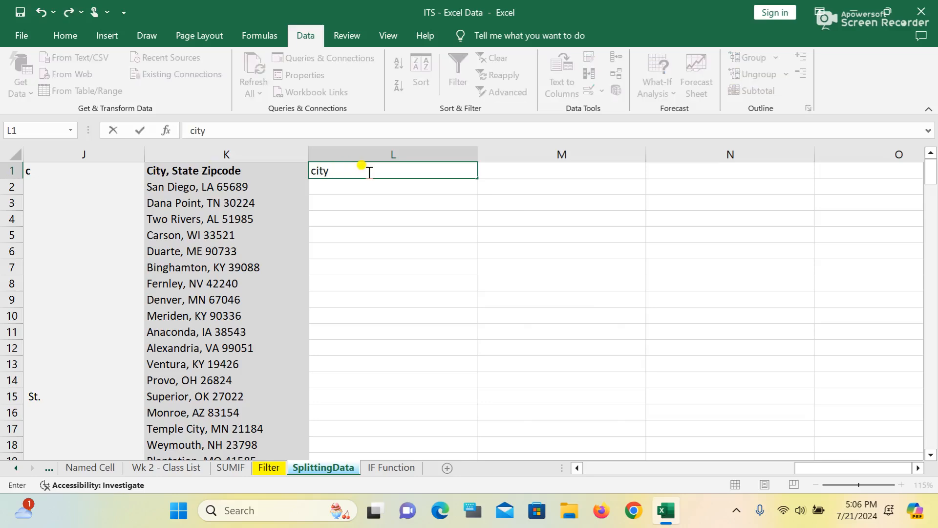
key("Tab")
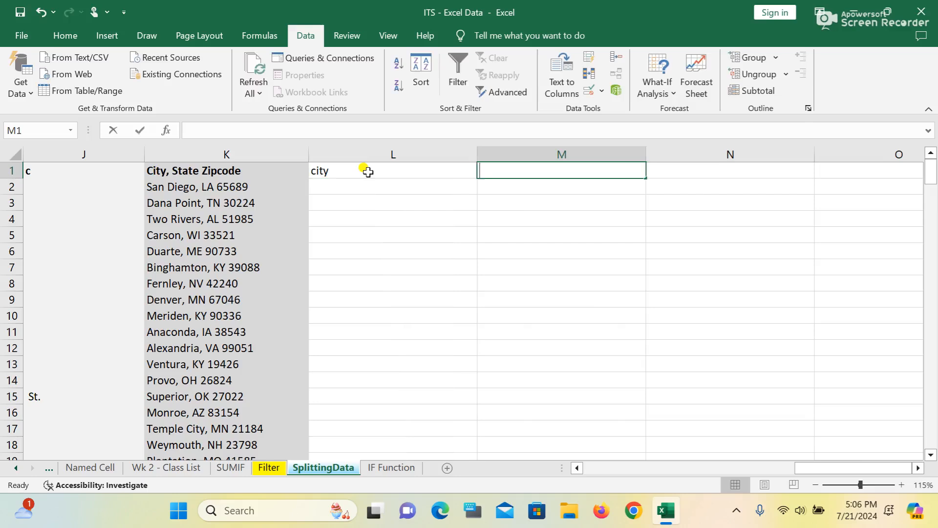
type("zipcode")
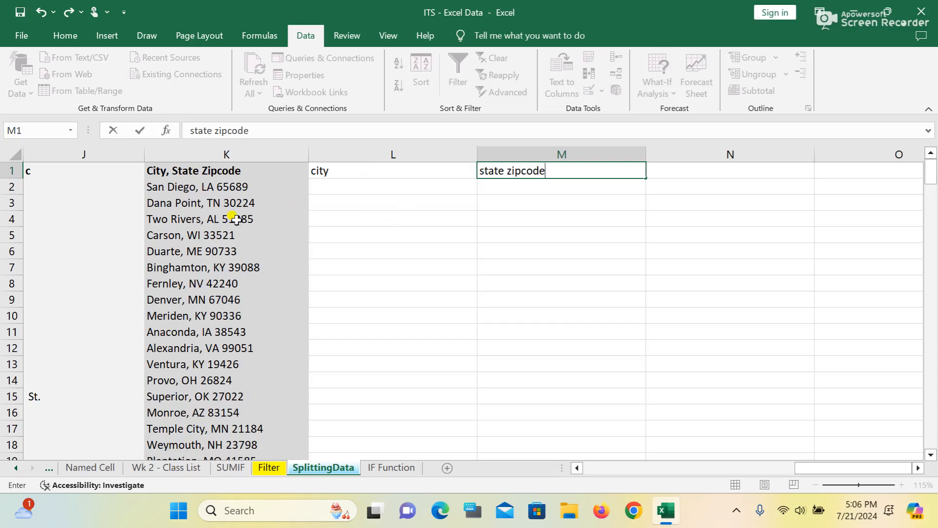
left_click(225, 203)
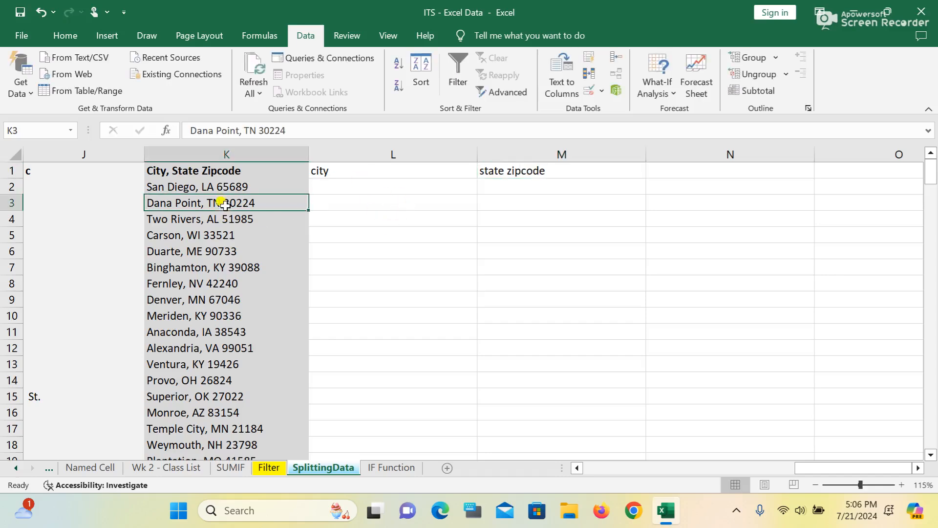
Select the City, State Zipcode data from K2 down and start Text to Columns on it with the Delimited file type.
left_click(210, 187)
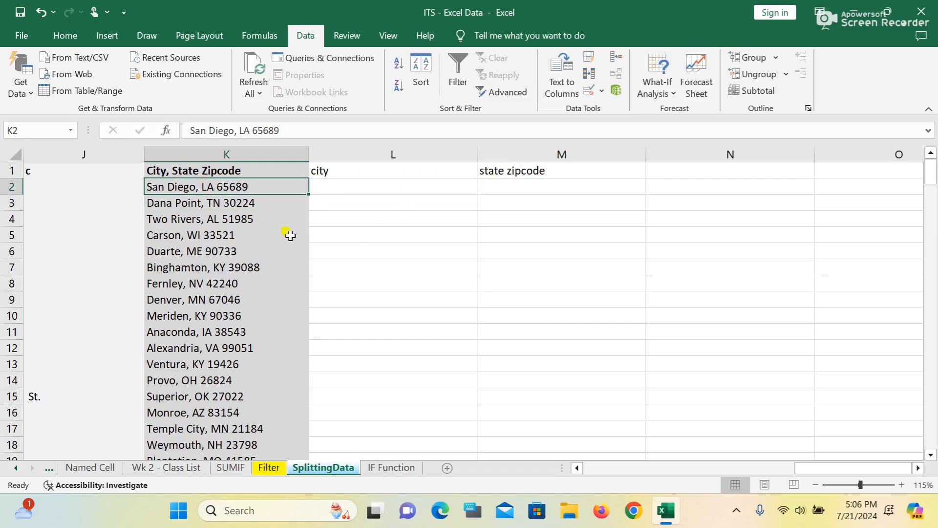
left_click(358, 237)
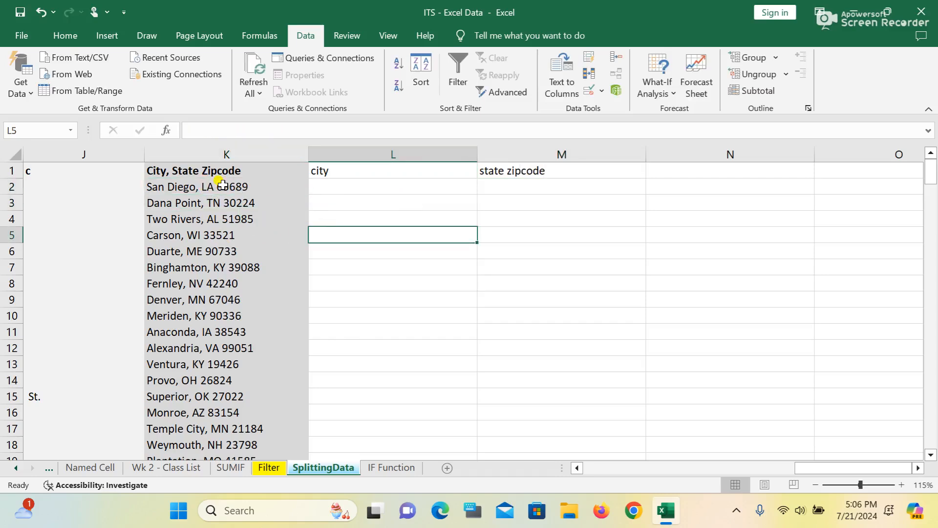
left_click_drag(223, 186, 204, 410)
scroll(399, 349, "up", 20)
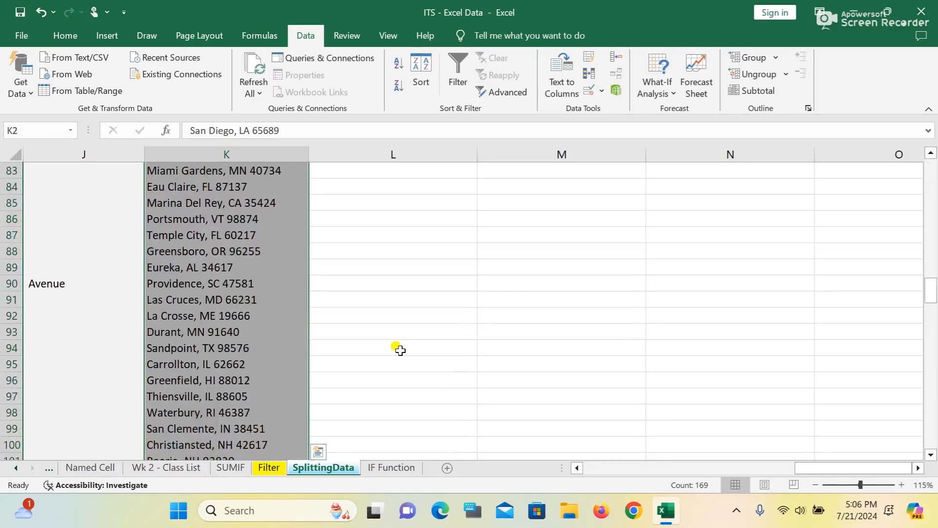
scroll(398, 350, "up", 7)
scroll(400, 350, "up", 5)
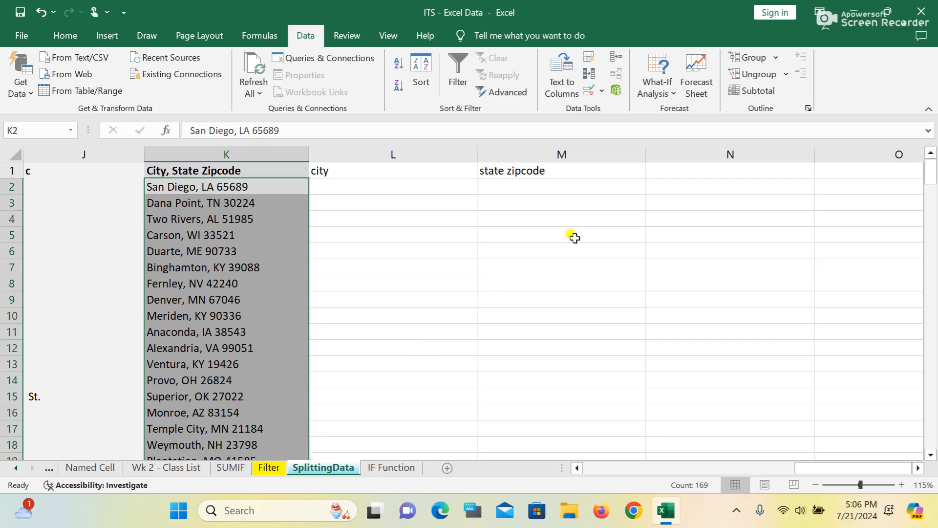
left_click(561, 86)
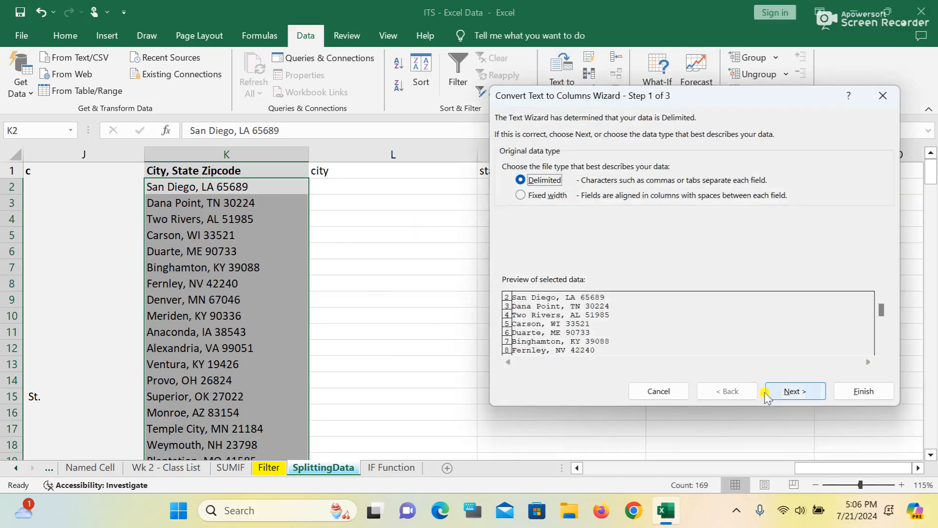
left_click(795, 391)
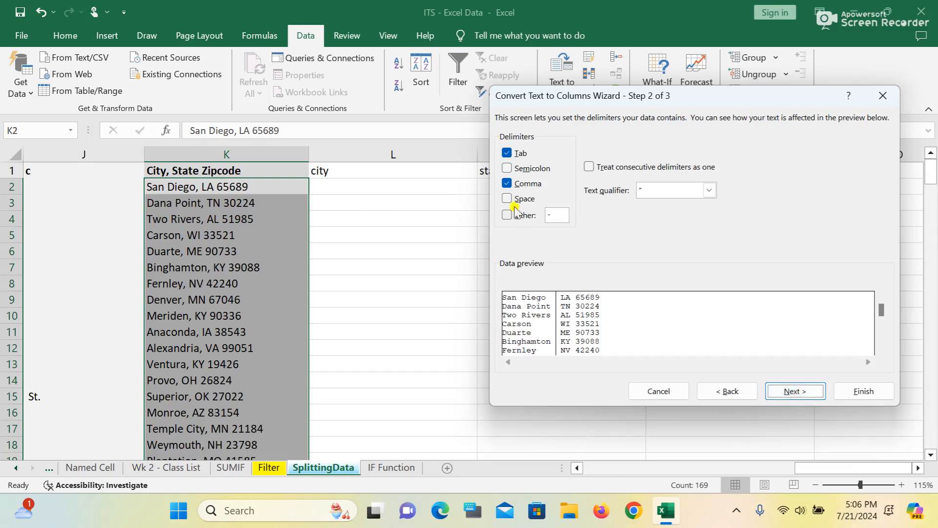
Compare the data preview without and with Comma, keep Comma and Tab as the delimiters, and continue to the final wizard page.
left_click(509, 184)
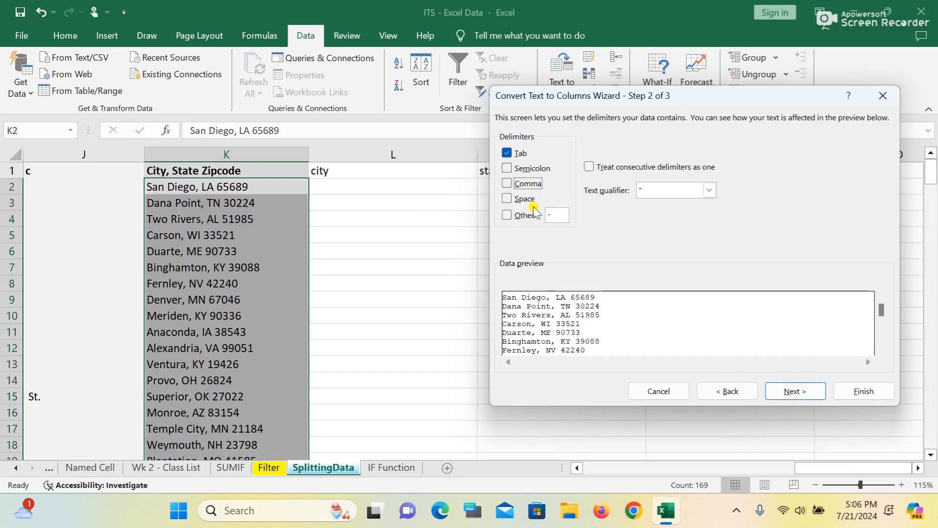
left_click(507, 183)
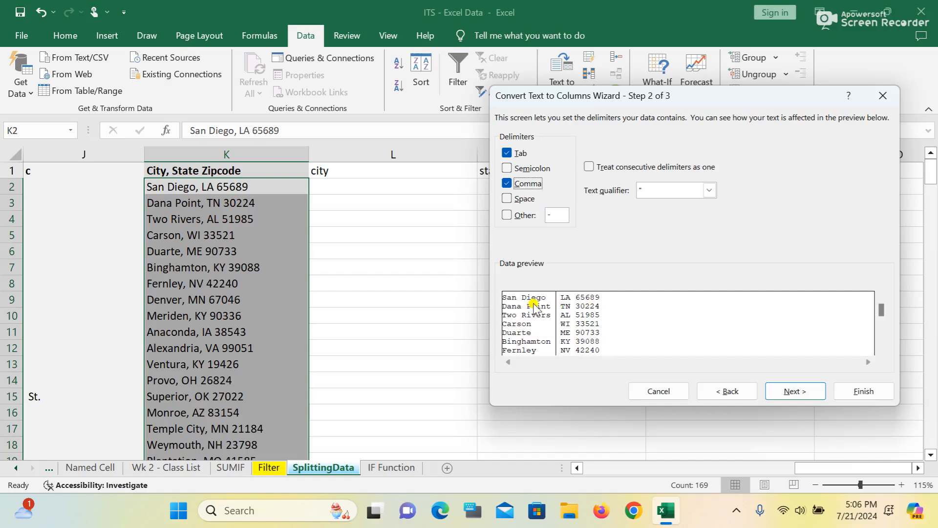
left_click(802, 394)
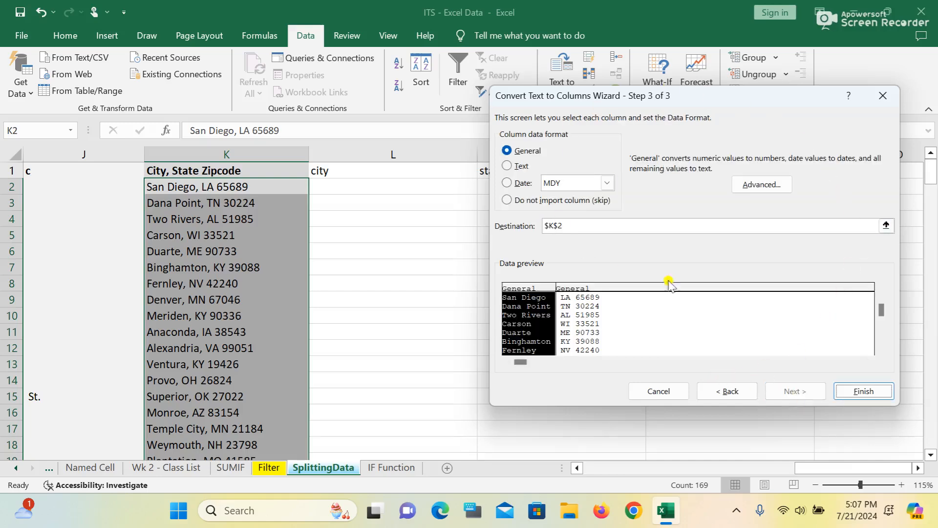
Set $L$2 as the destination for the split city data and finish the conversion.
left_click(598, 229)
key("BackSpace")
key("BackSpace")
key("BackSpace")
key("BackSpace")
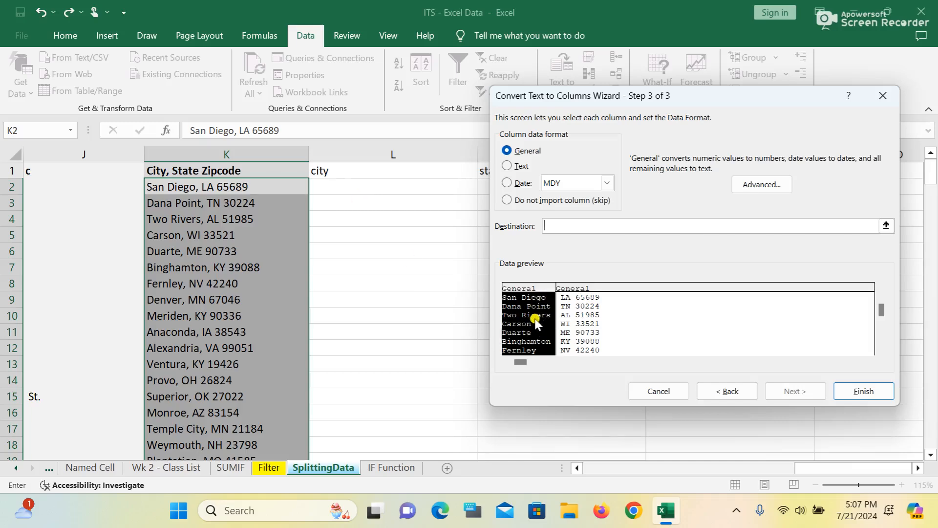
left_click(381, 185)
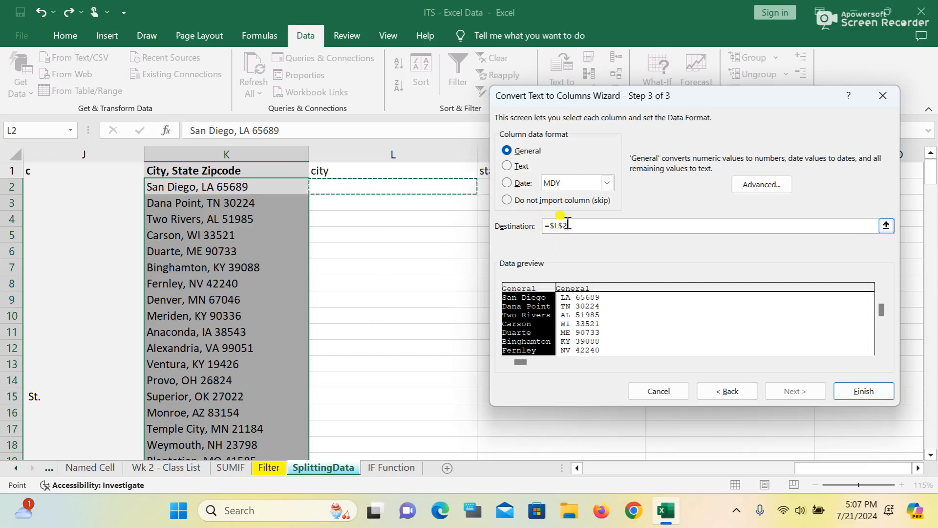
left_click(875, 394)
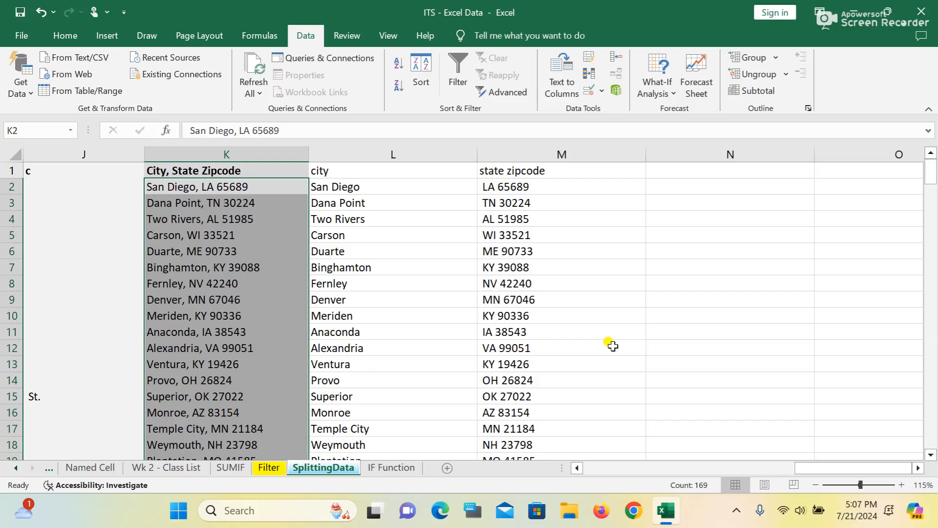
Preview splitting the column K data with a period as the Other delimiter and Comma off, and close the wizard without converting.
left_click(563, 78)
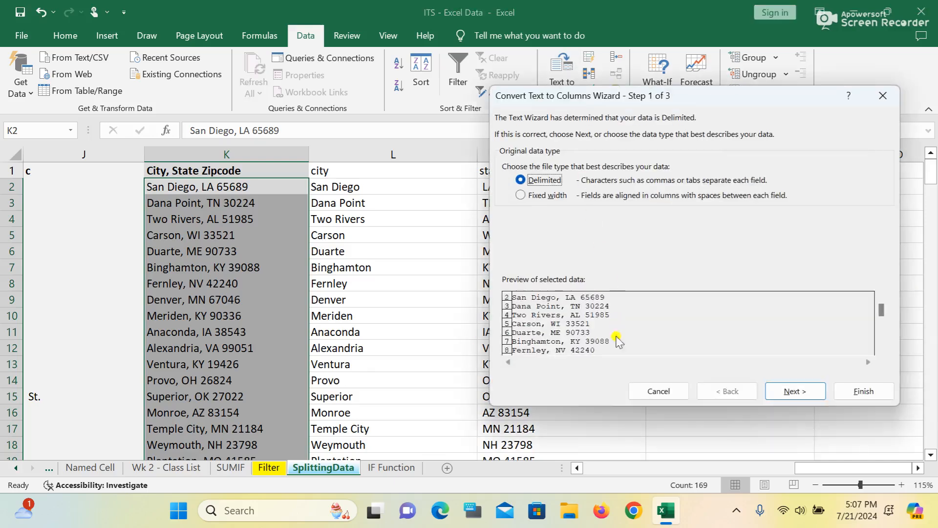
left_click(788, 391)
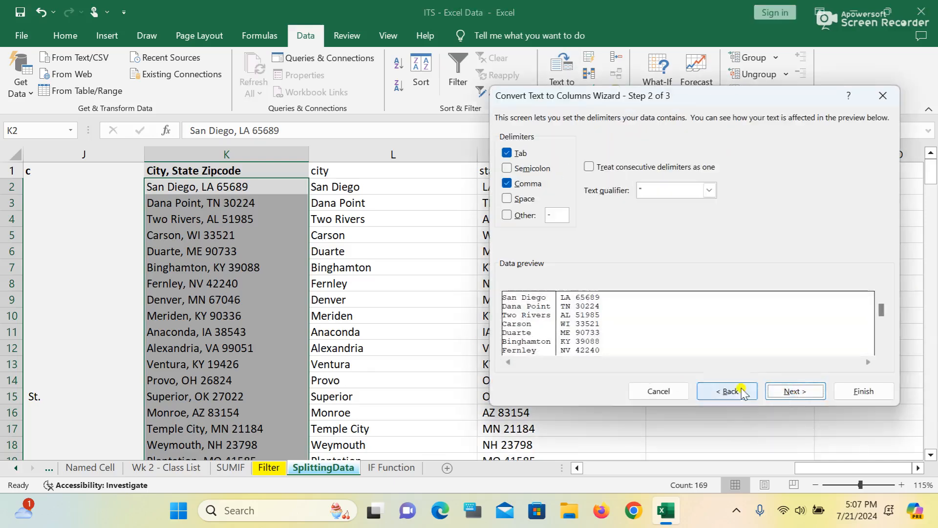
left_click(507, 215)
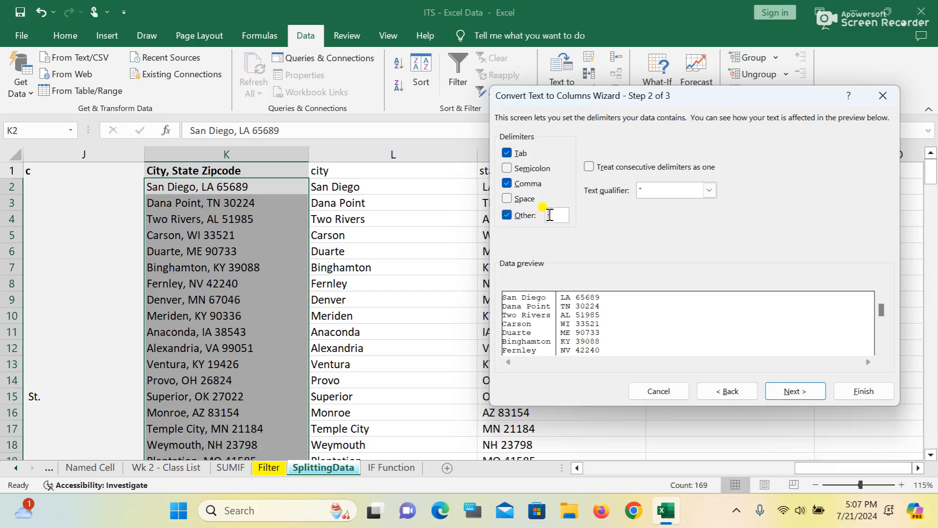
type(".")
left_click(507, 184)
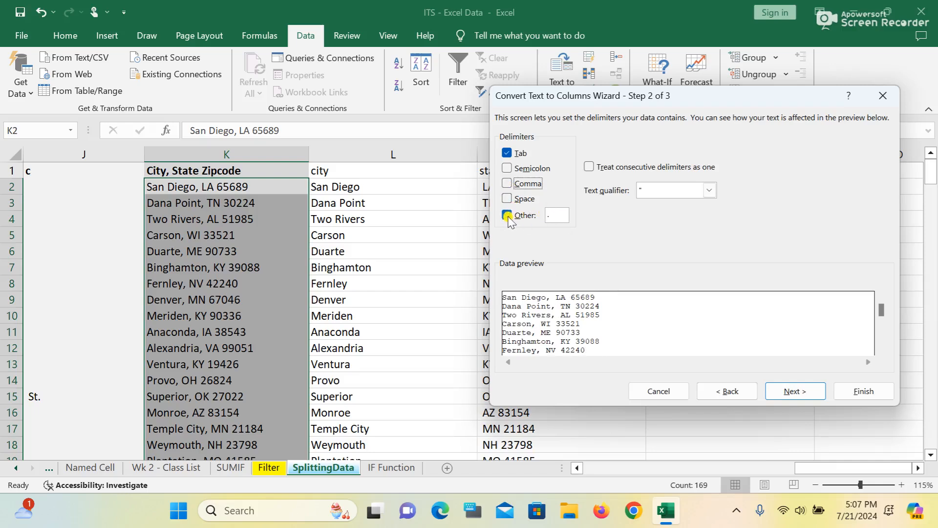
left_click(557, 215)
left_click(878, 96)
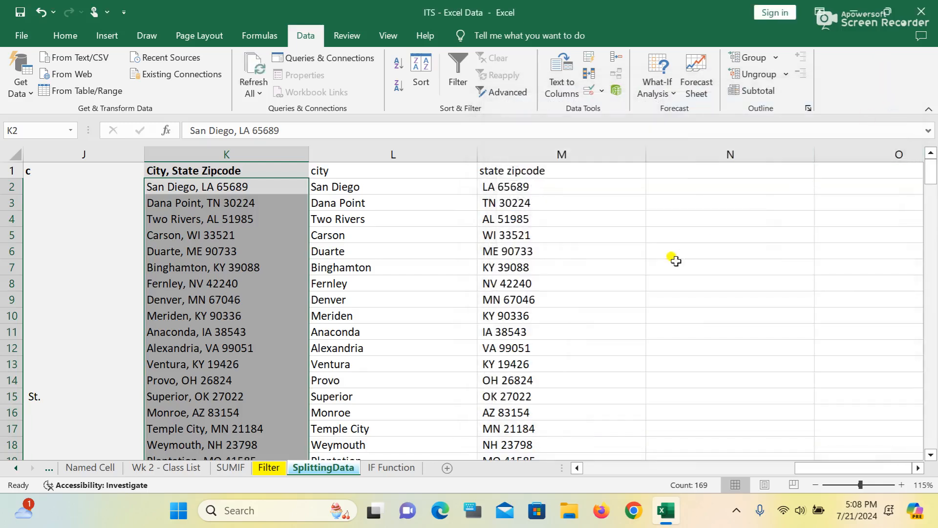